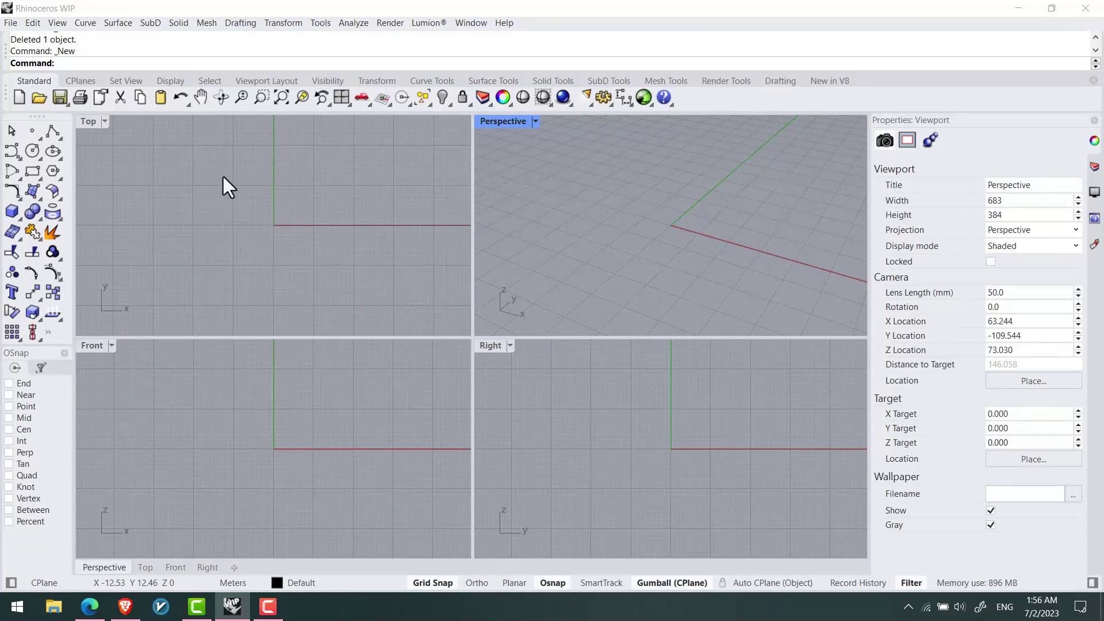
Step: Maximize the Perspective viewport to fill the modelling area and orbit it slightly
double_click(503, 121)
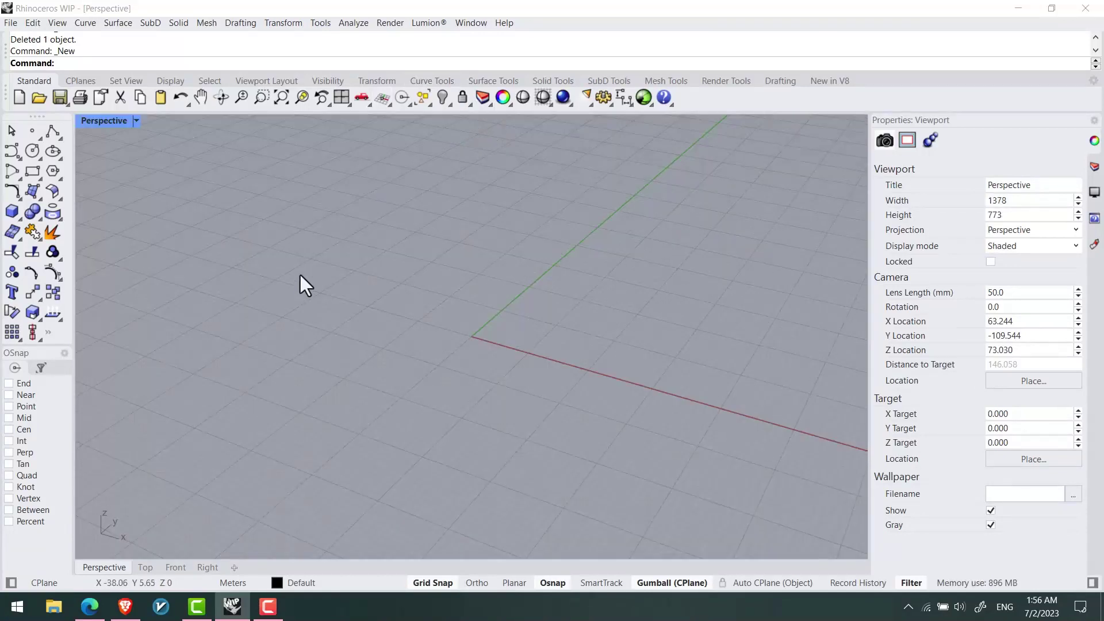
right_drag(300, 275, 285, 284)
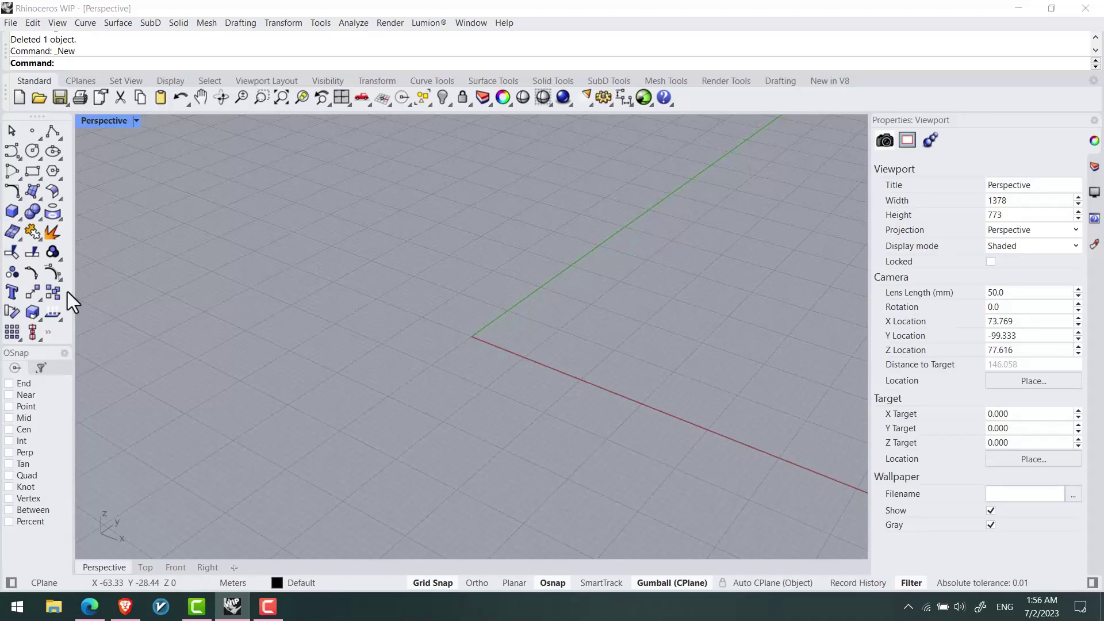
Step: Draw a flat rectangular plane surface starting from the origin
click(33, 228)
click(35, 239)
click(475, 335)
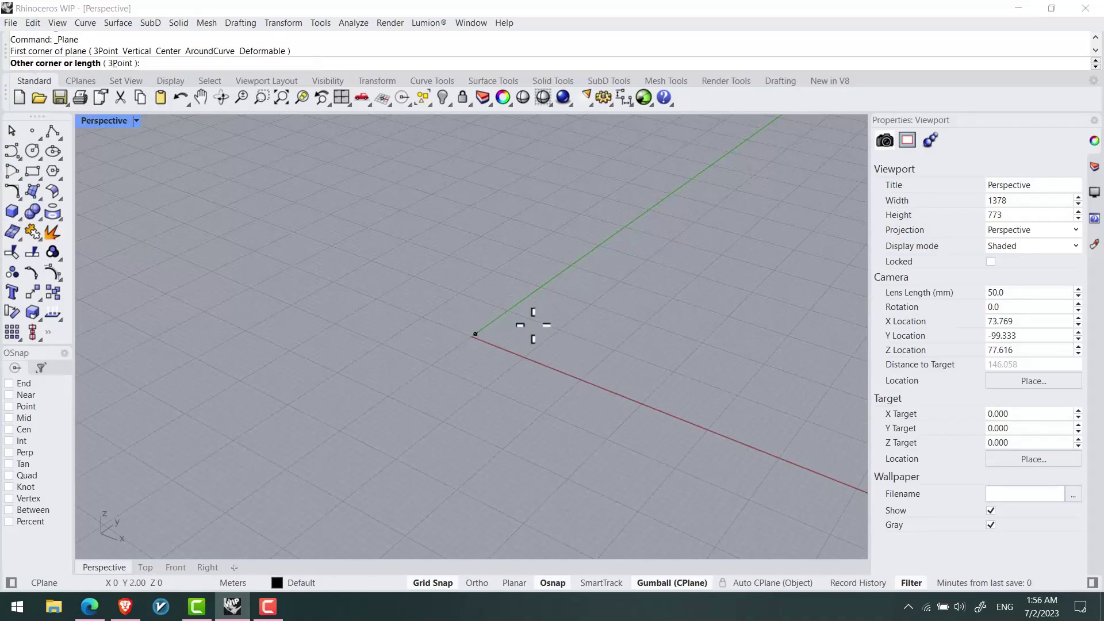
click(710, 326)
right_drag(573, 340, 624, 367)
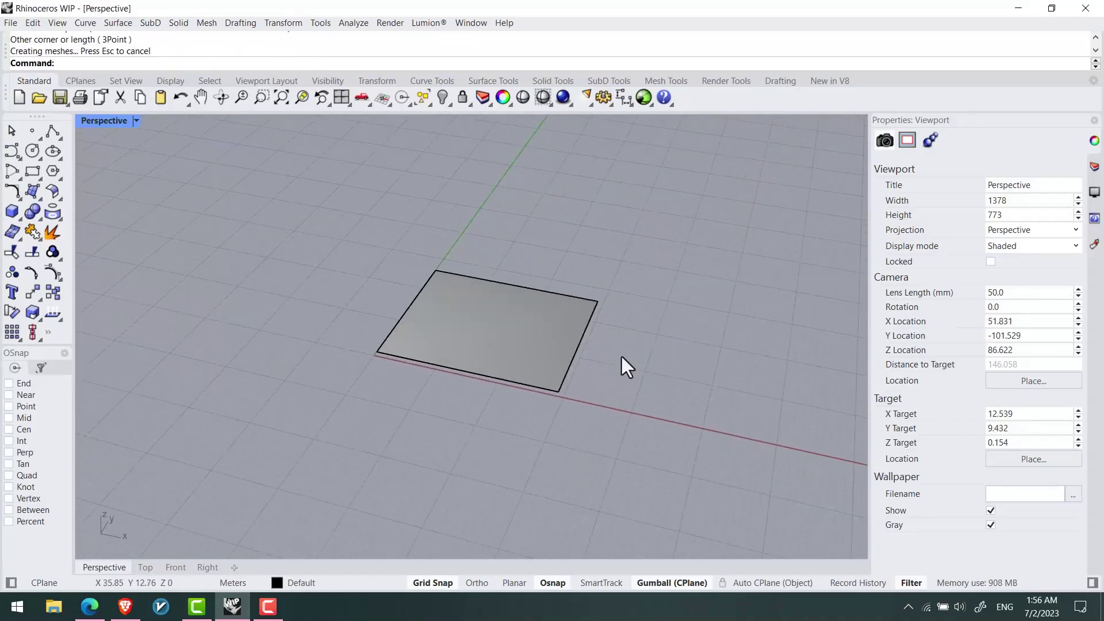
text(Inset)
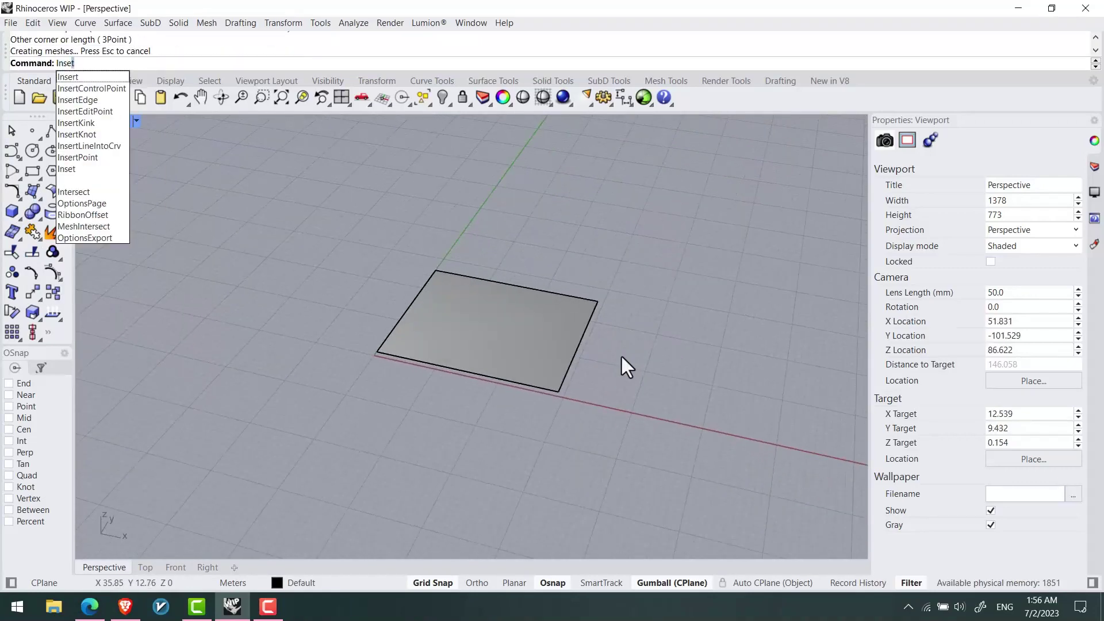
Step: Inset the sheet with ThroughPoint to create a border frame around an inner panel
key(Return)
click(474, 332)
scroll(473, 331, up, 3)
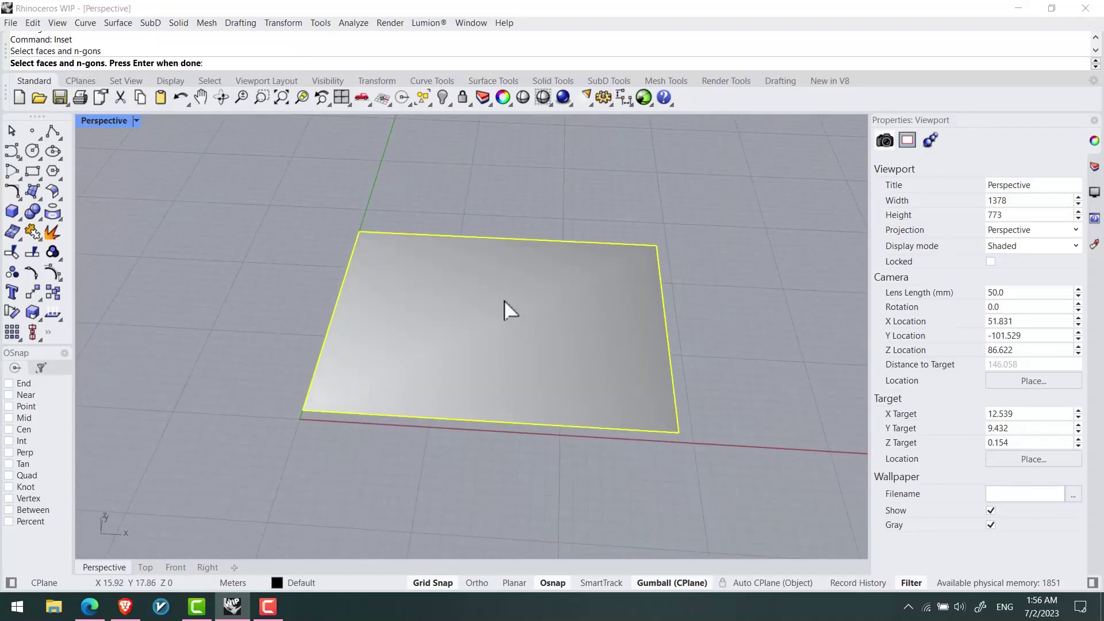
key(Return)
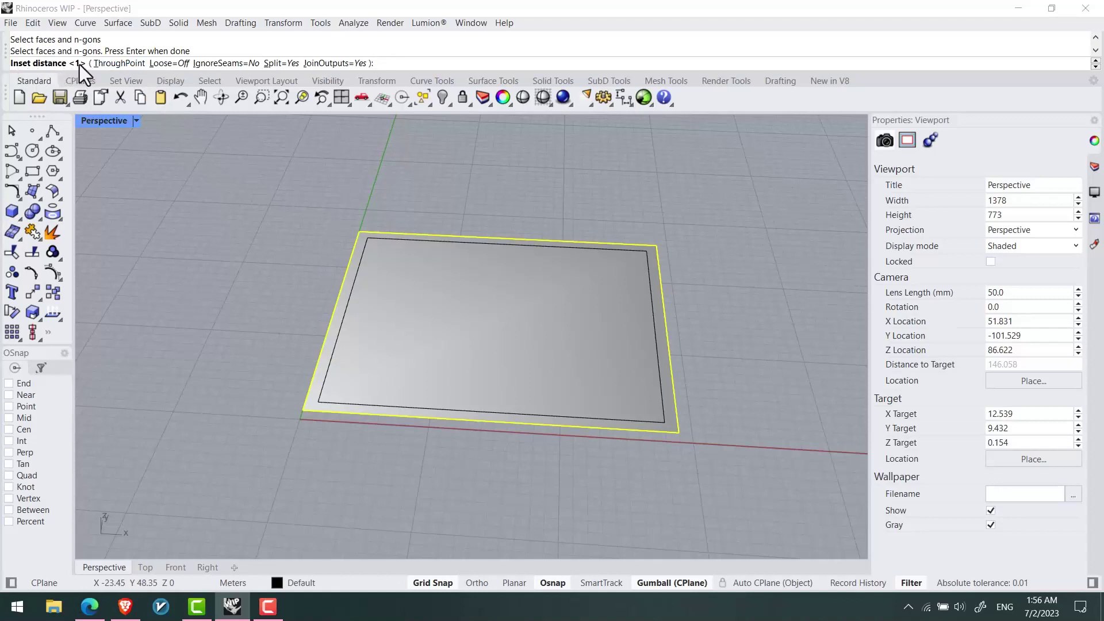
click(120, 63)
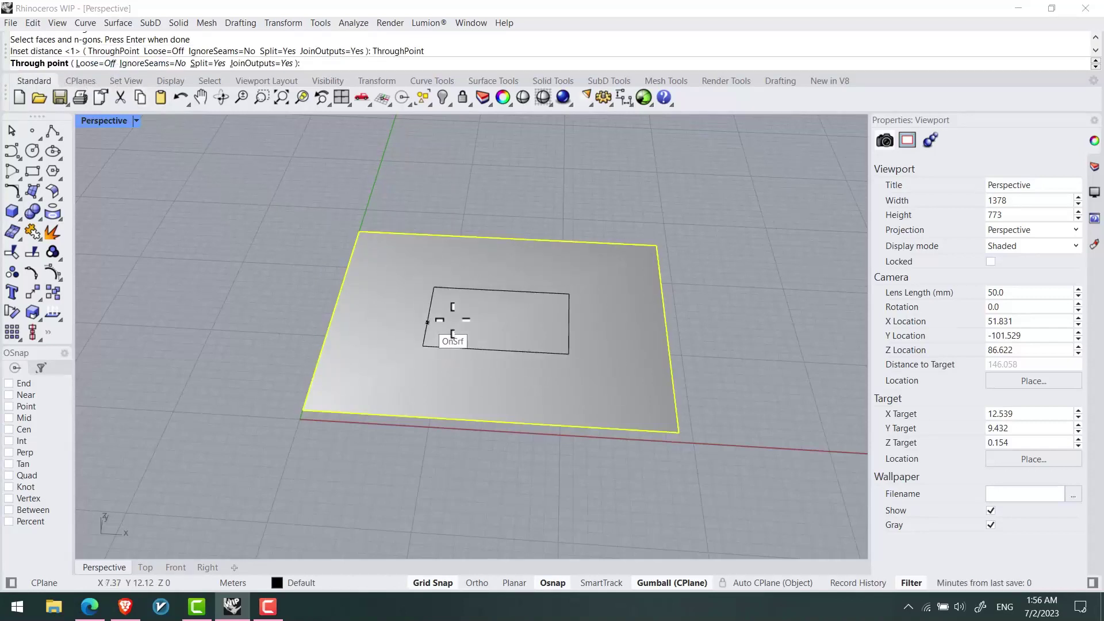
click(385, 306)
Step: Drag the inner panel down with the gumball Z arrow to form a recess
right_drag(232, 430, 285, 360)
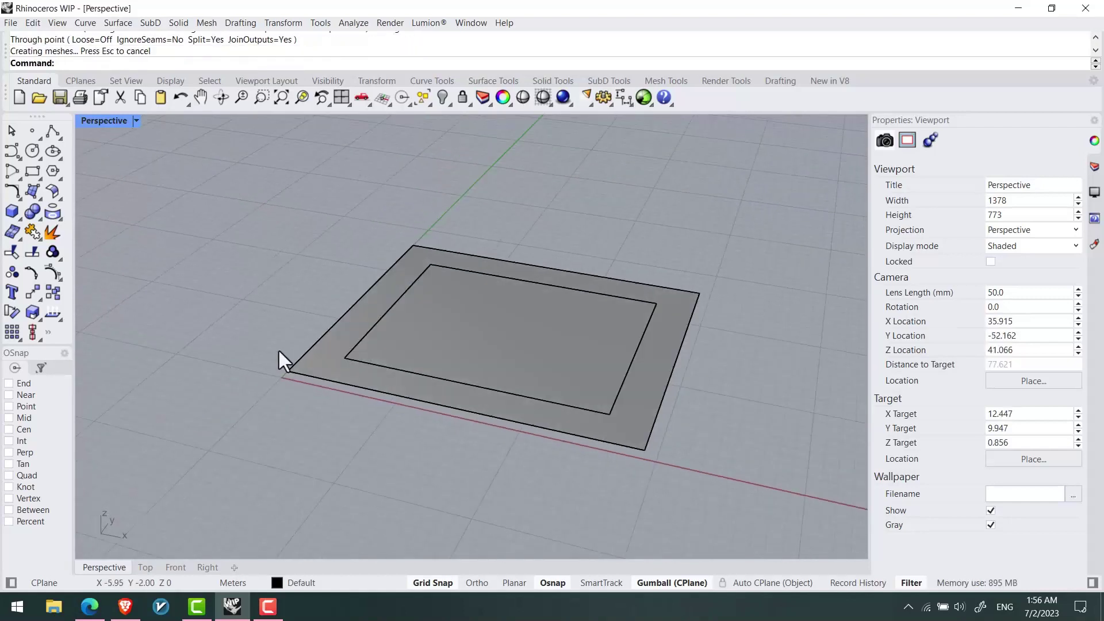
click(480, 320)
right_drag(477, 317, 512, 318)
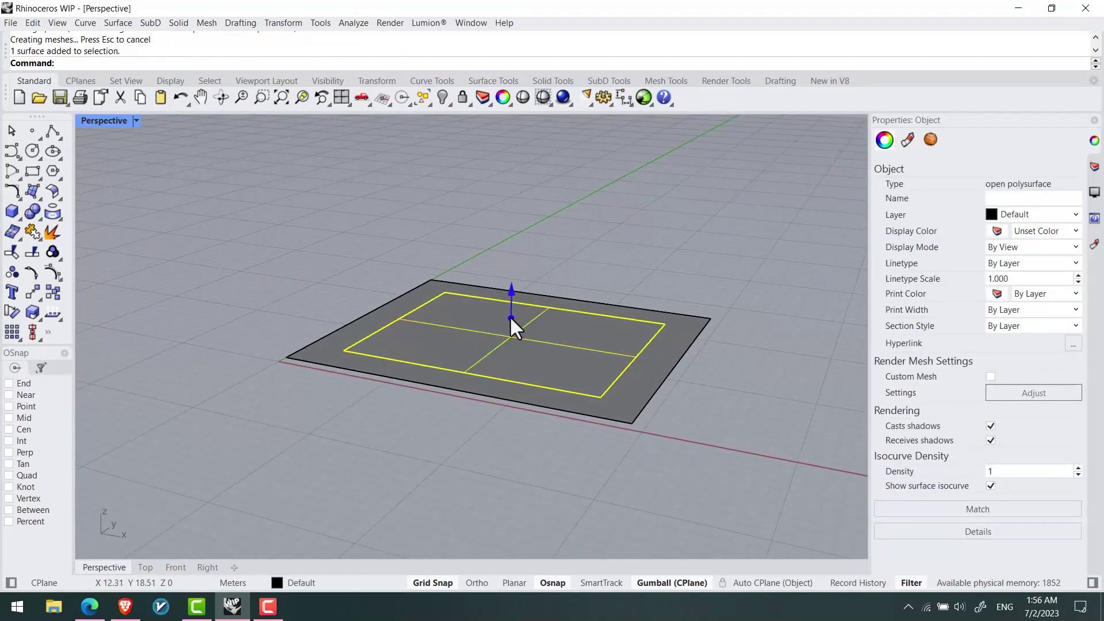
drag(511, 293, 511, 327)
click(363, 439)
mouse_move(342, 465)
right_down()
mouse_move(556, 458)
mouse_move(395, 420)
right_up()
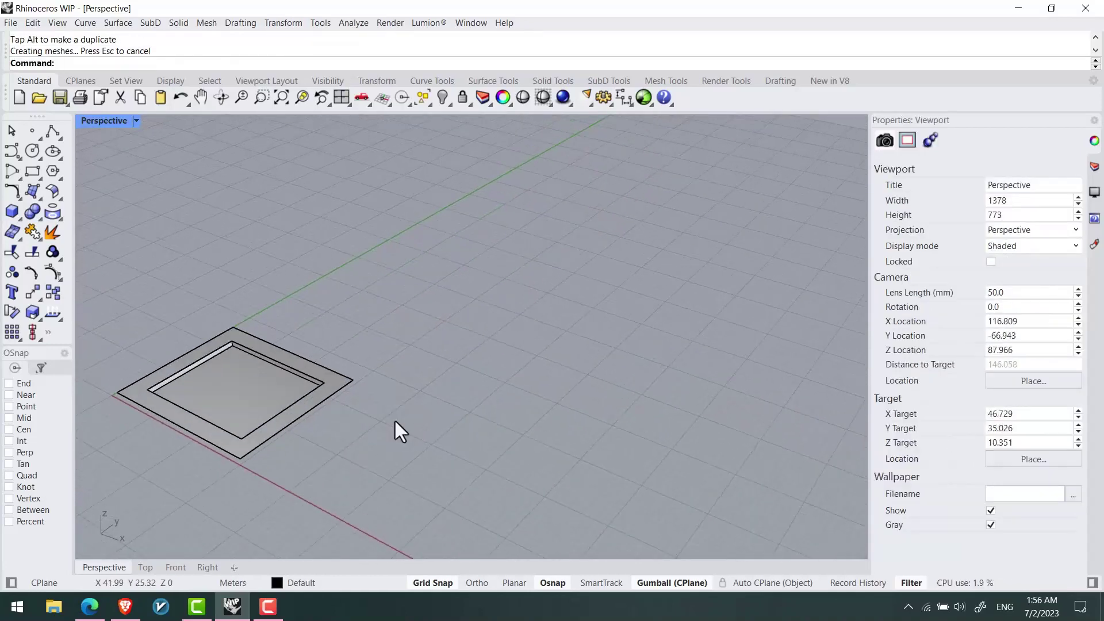
Step: Create a solid box beside the sheet from two base corners and a picked height
key(Return)
click(297, 311)
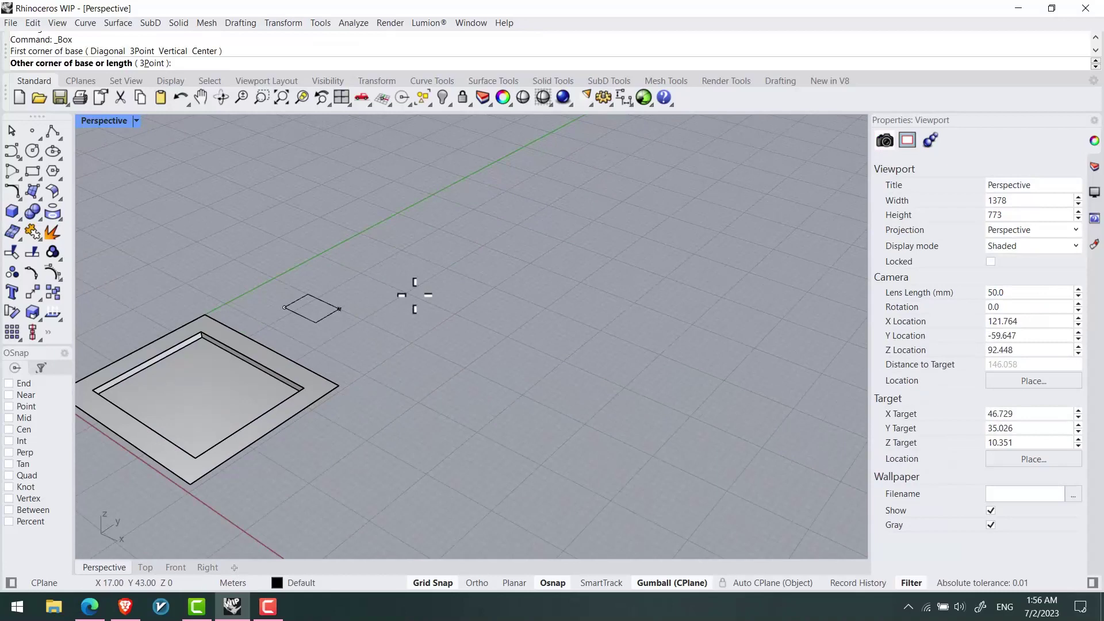
click(481, 294)
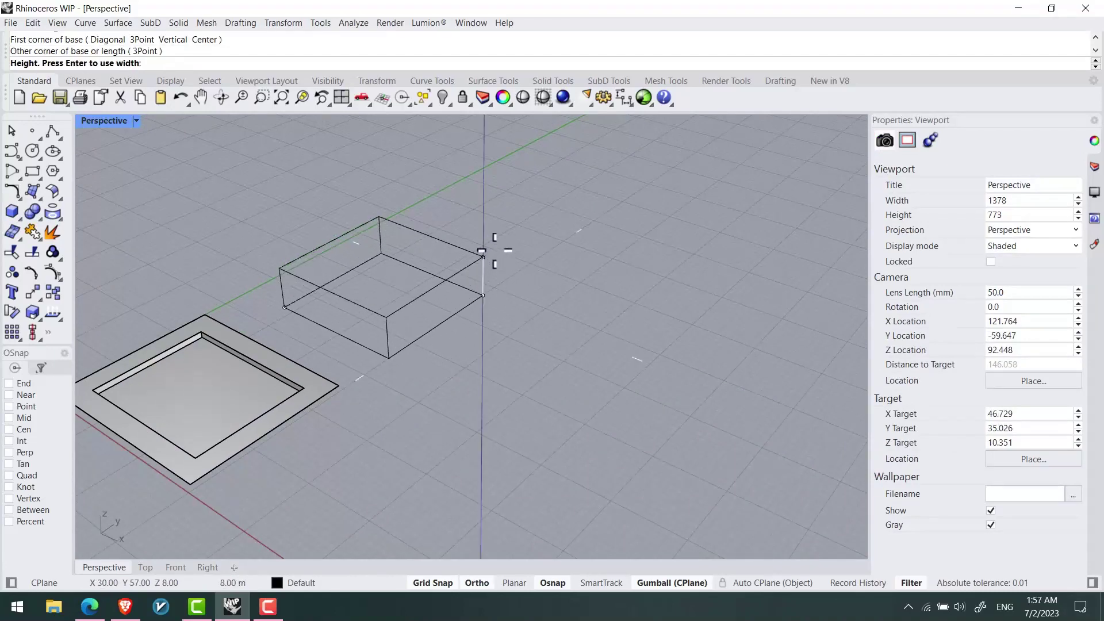
click(480, 226)
right_drag(576, 320, 553, 317)
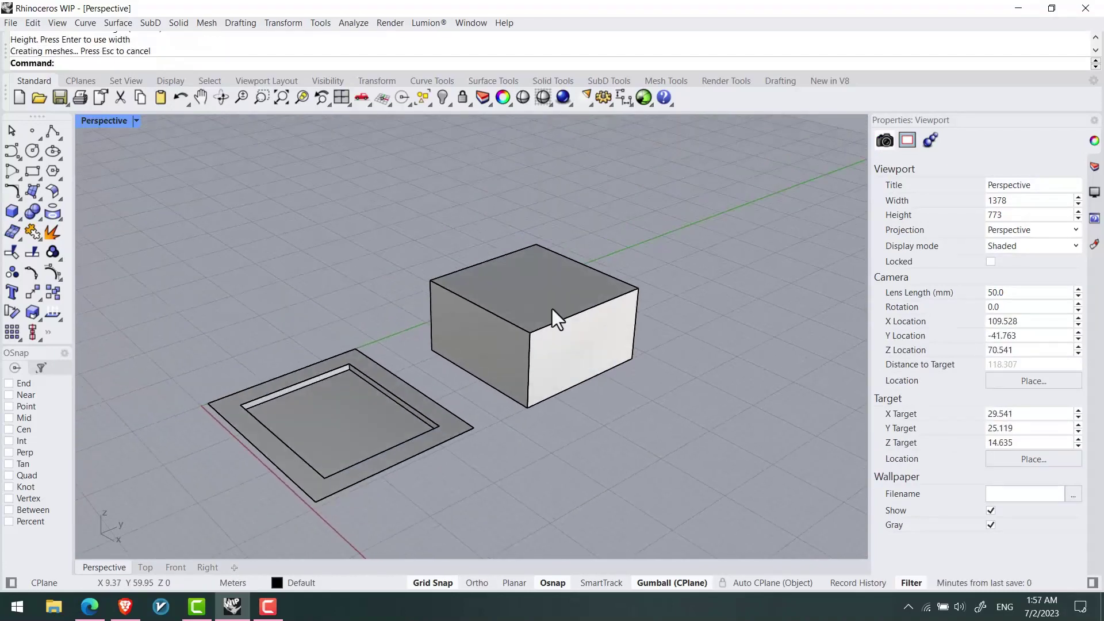
scroll(552, 310, up, 3)
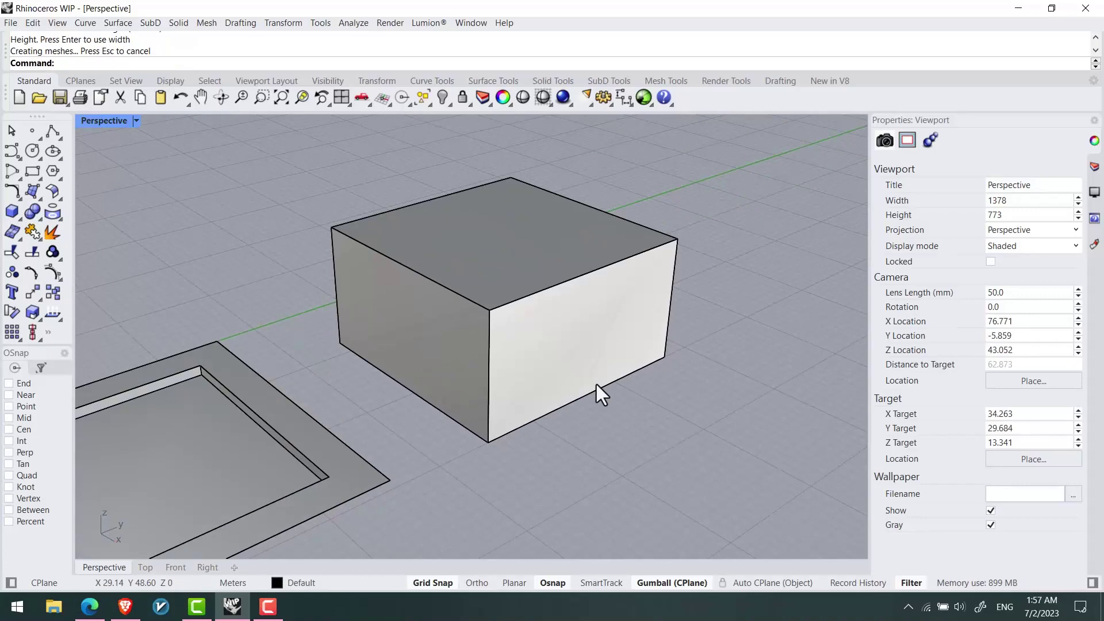
text(In)
Step: Inset the box's front face with ThroughPoint, undoing a stray face move
key(Return)
click(573, 349)
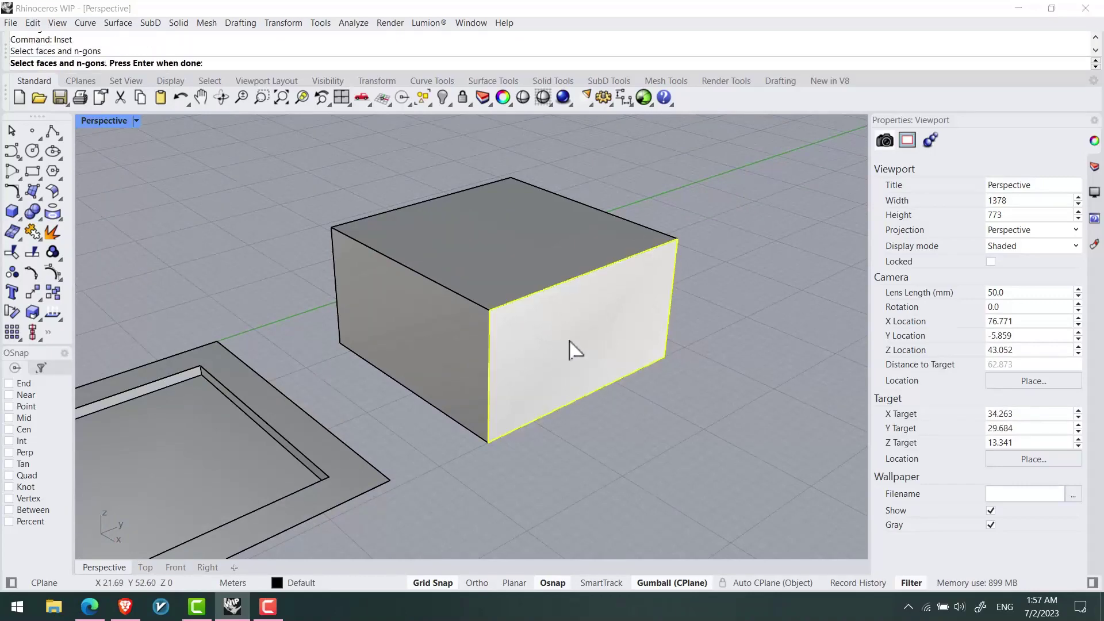
right_drag(536, 328, 606, 396)
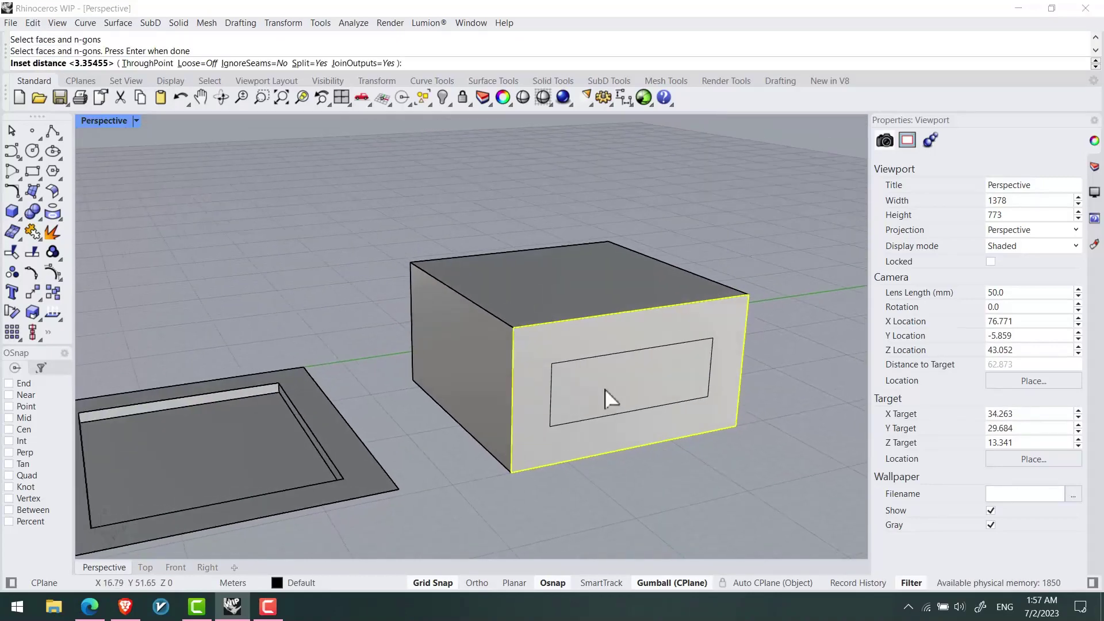
click(146, 63)
scroll(530, 350, up, 3)
scroll(517, 362, up, 3)
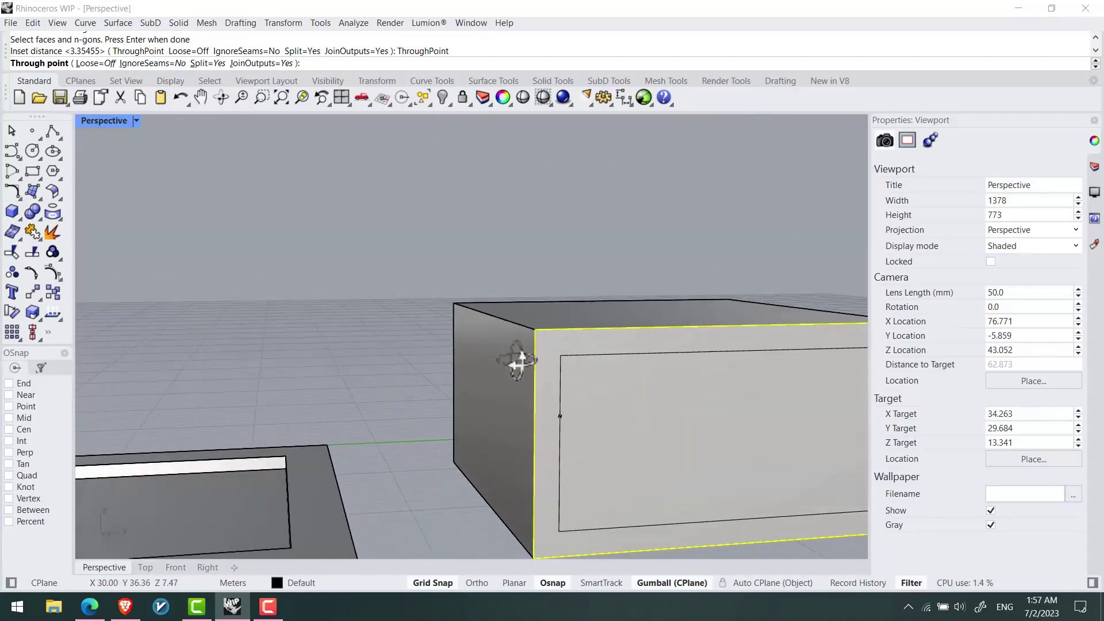
scroll(517, 363, down, 3)
click(533, 358)
scroll(518, 354, down, 2)
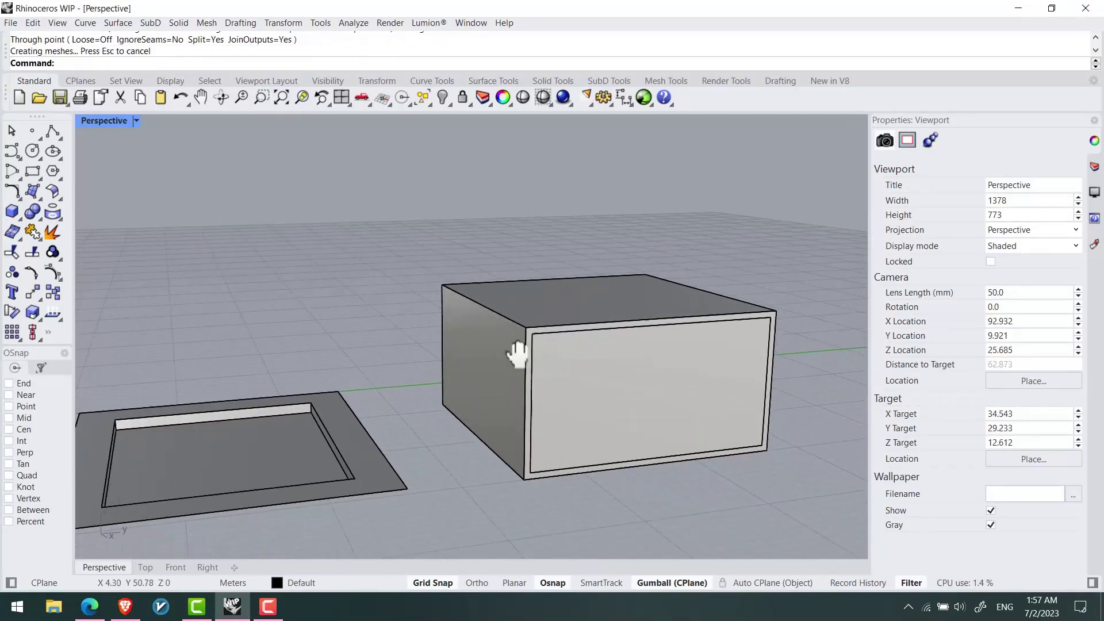
mouse_move(517, 354)
shift+right_down()
mouse_move(514, 344)
mouse_move(561, 455)
shift+right_up()
key(ctrl+z)
text(Push)
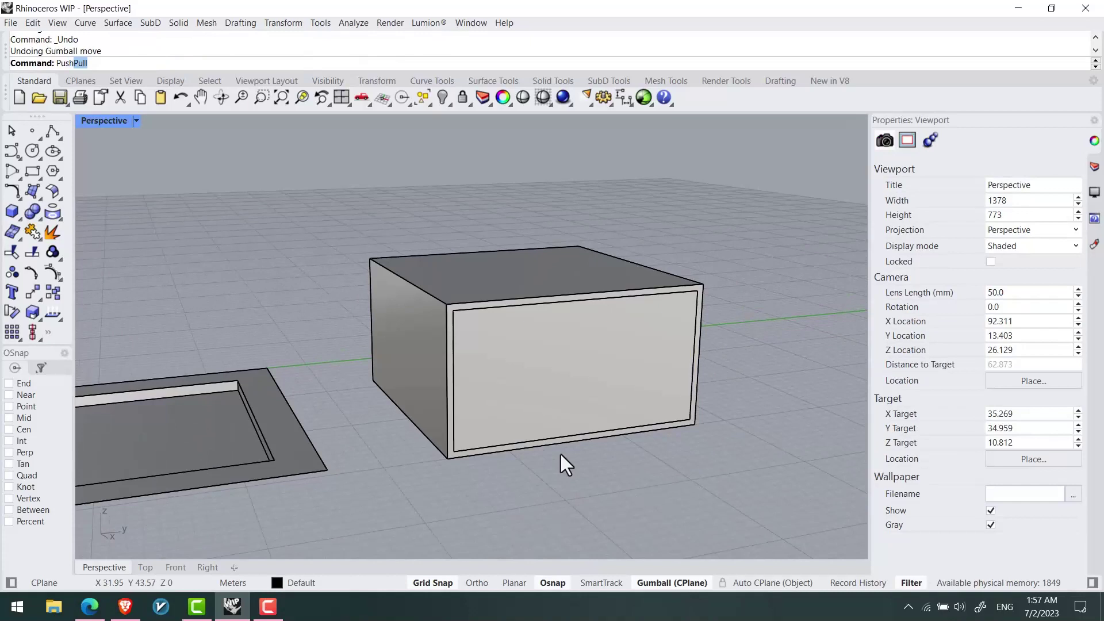
Step: PushPull the inner front panel through the box, leaving an open-ended shell
key(Return)
click(586, 371)
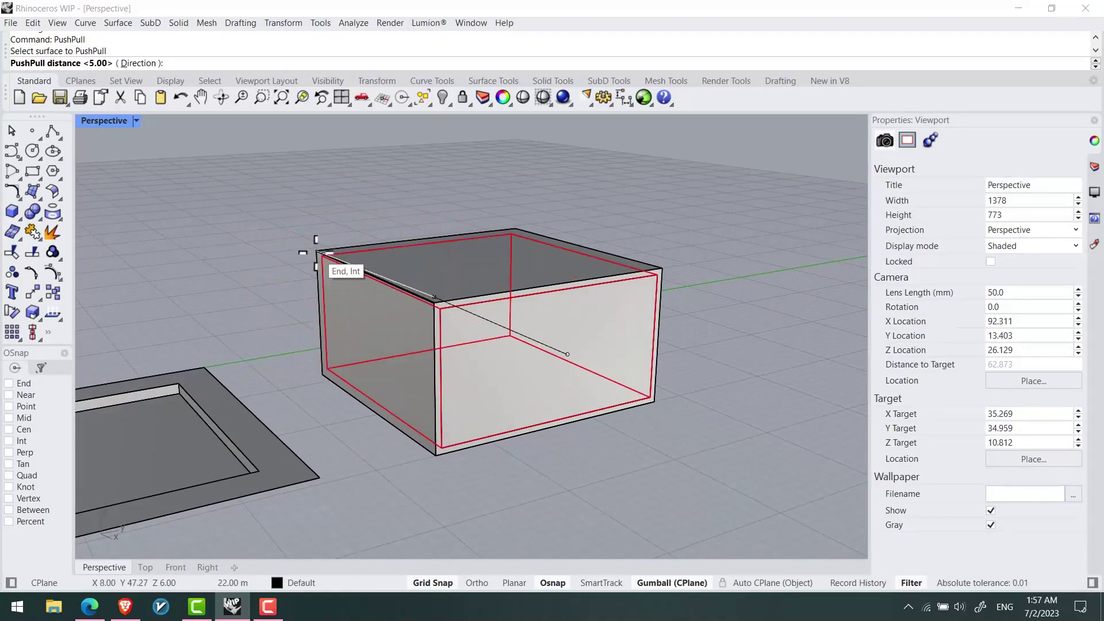
click(319, 263)
mouse_move(730, 427)
right_down()
mouse_move(598, 401)
mouse_move(411, 413)
right_up()
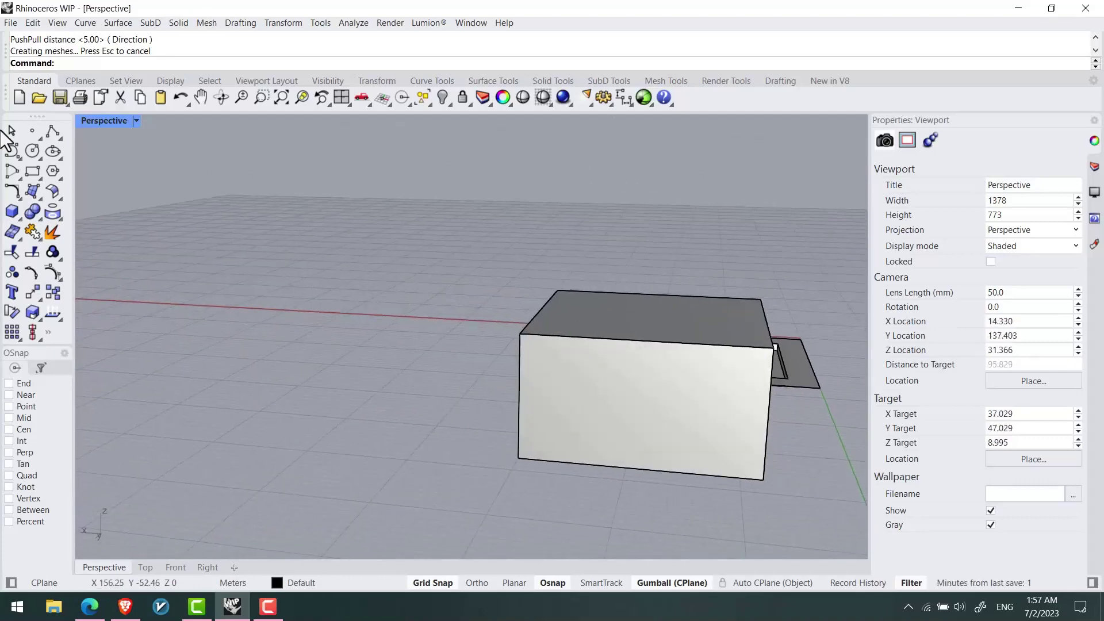
mouse_move(616, 402)
right_down()
mouse_move(431, 371)
mouse_move(499, 356)
right_up()
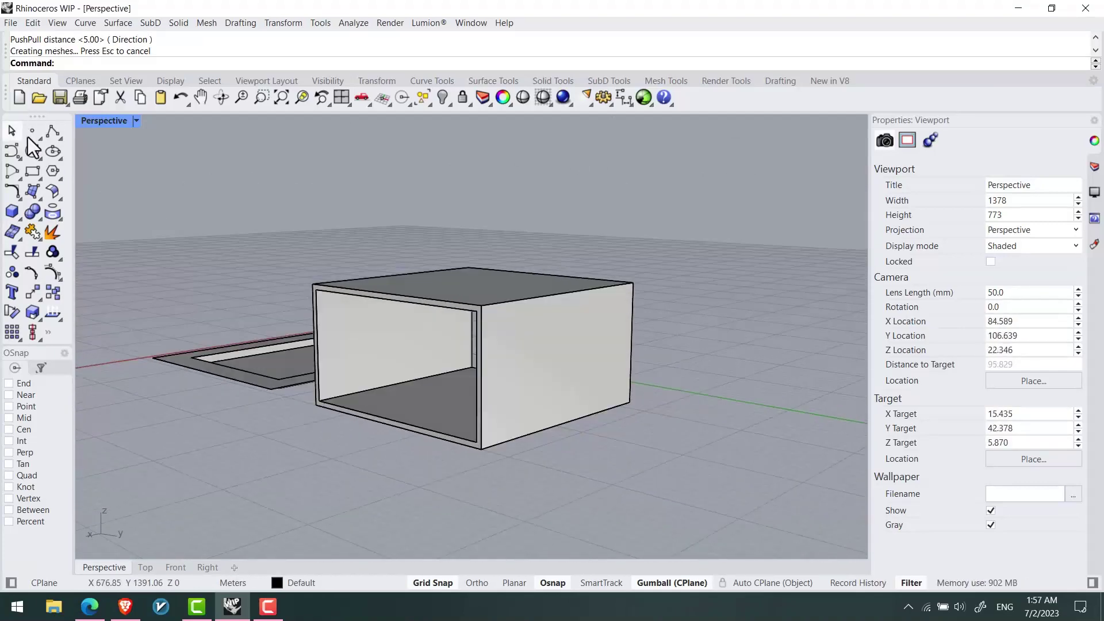
Step: Draw two horizontal lines across the box's side to mark a middle band
click(53, 131)
right_drag(680, 391, 604, 388)
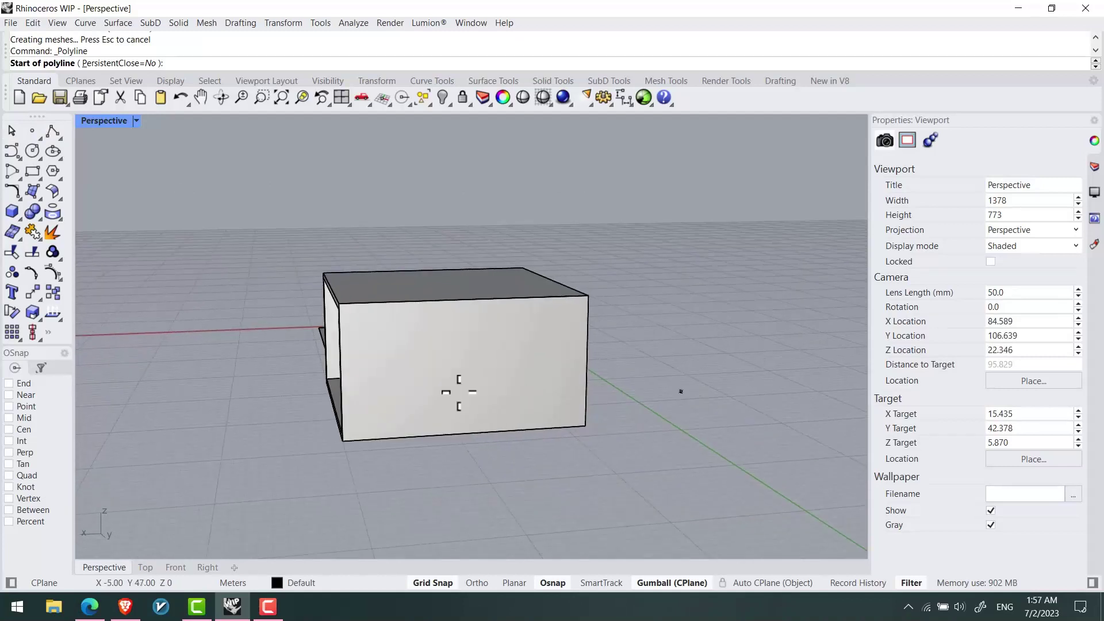
click(342, 349)
click(589, 338)
key(Return)
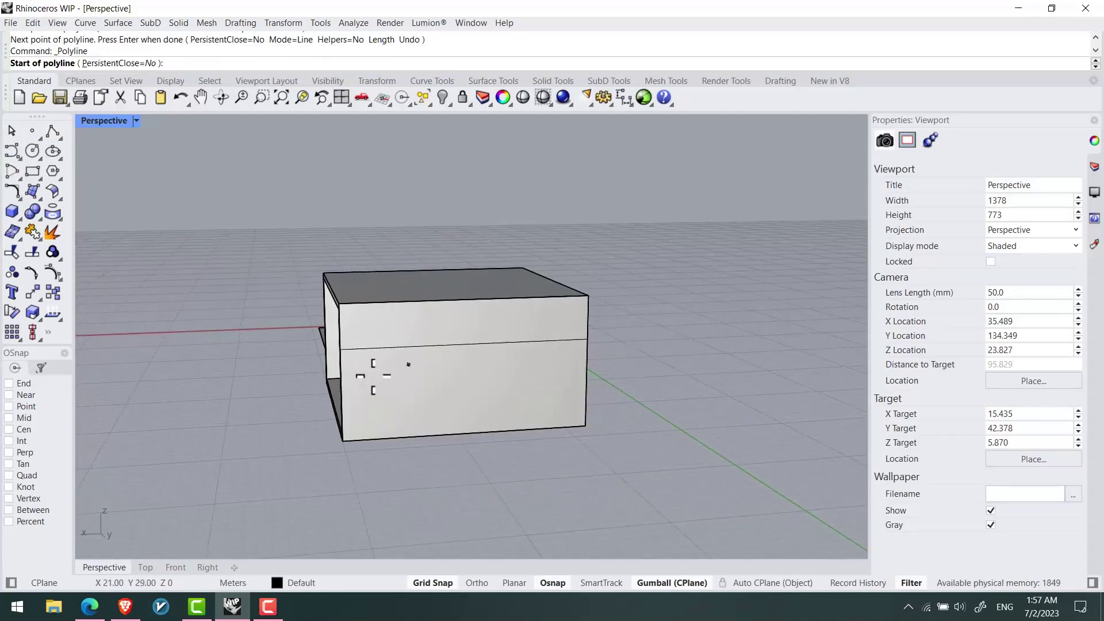
key(Return)
click(343, 396)
click(590, 386)
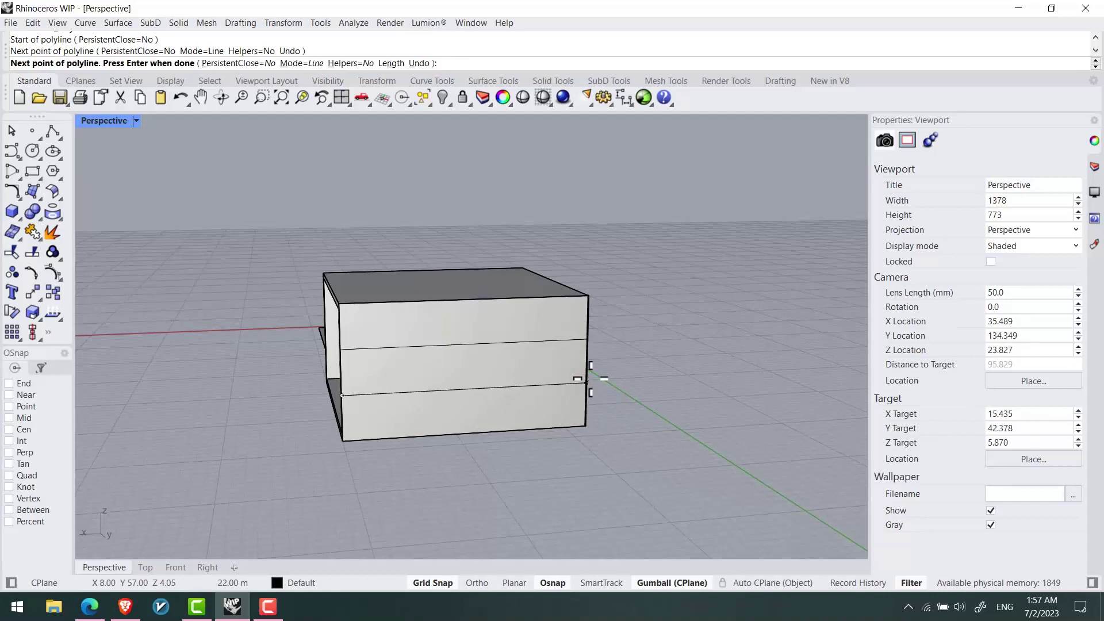
key(Return)
key(Return)
Step: Draw a vertical polyline along the box's left edge and select it
middle_click(354, 389)
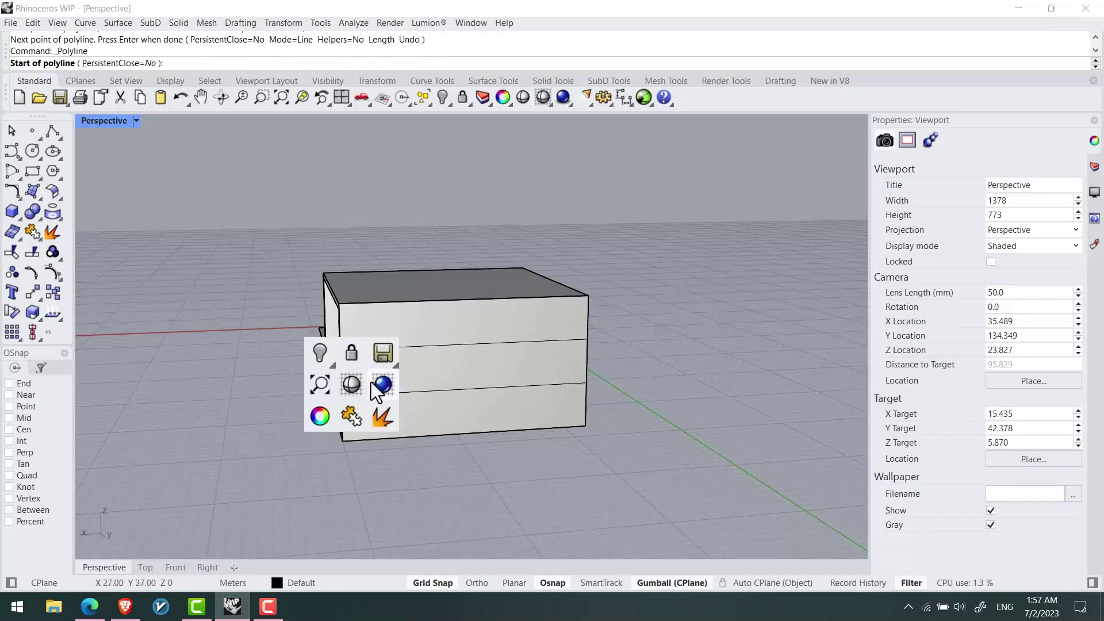
scroll(345, 392, up, 2)
click(341, 397)
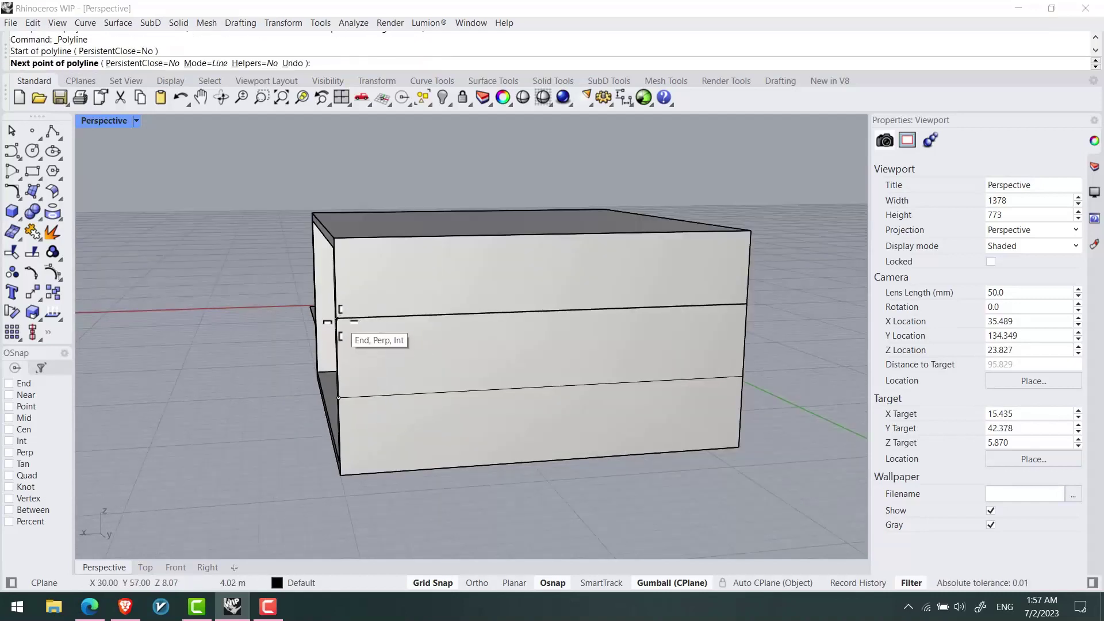
click(339, 315)
key(Return)
drag(245, 450, 380, 314)
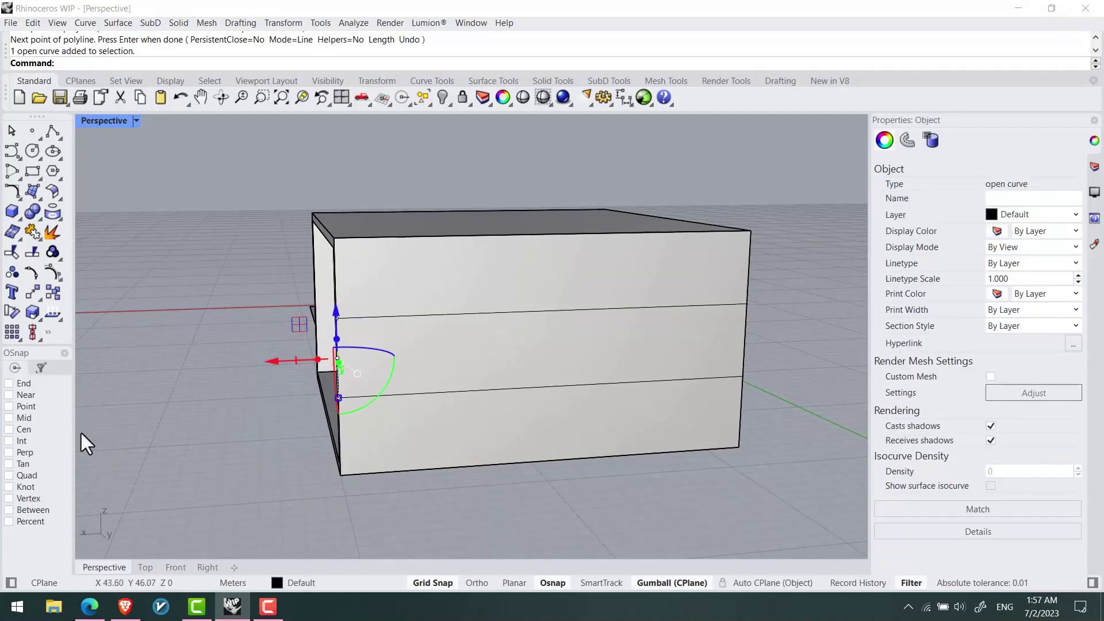
Step: Array the vertical line along the band's horizontal edge into 8 copies
click(13, 332)
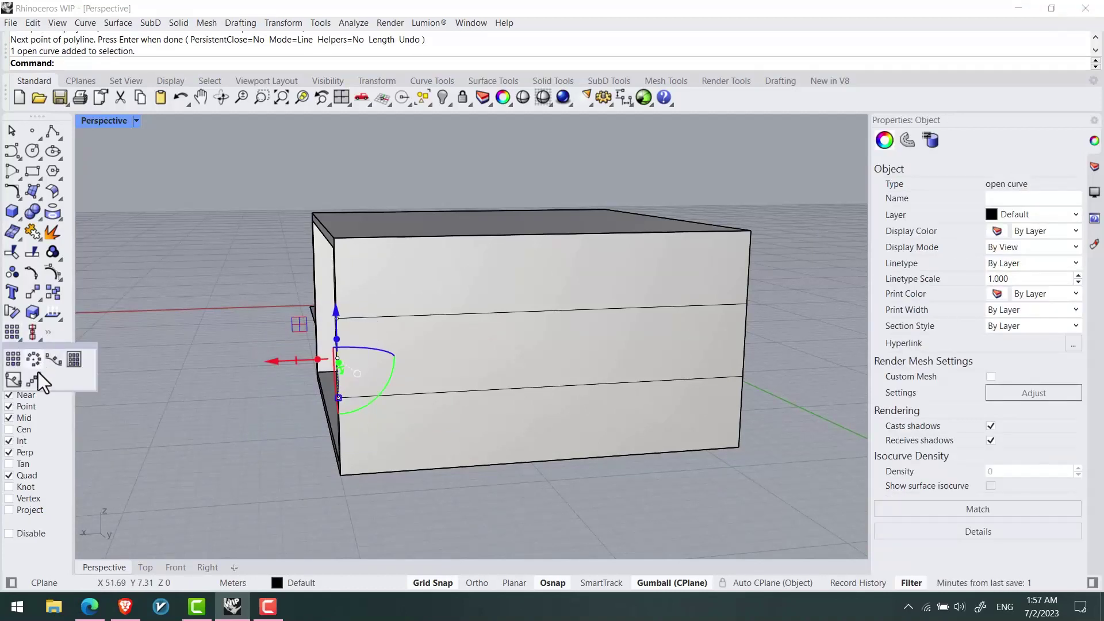
click(52, 361)
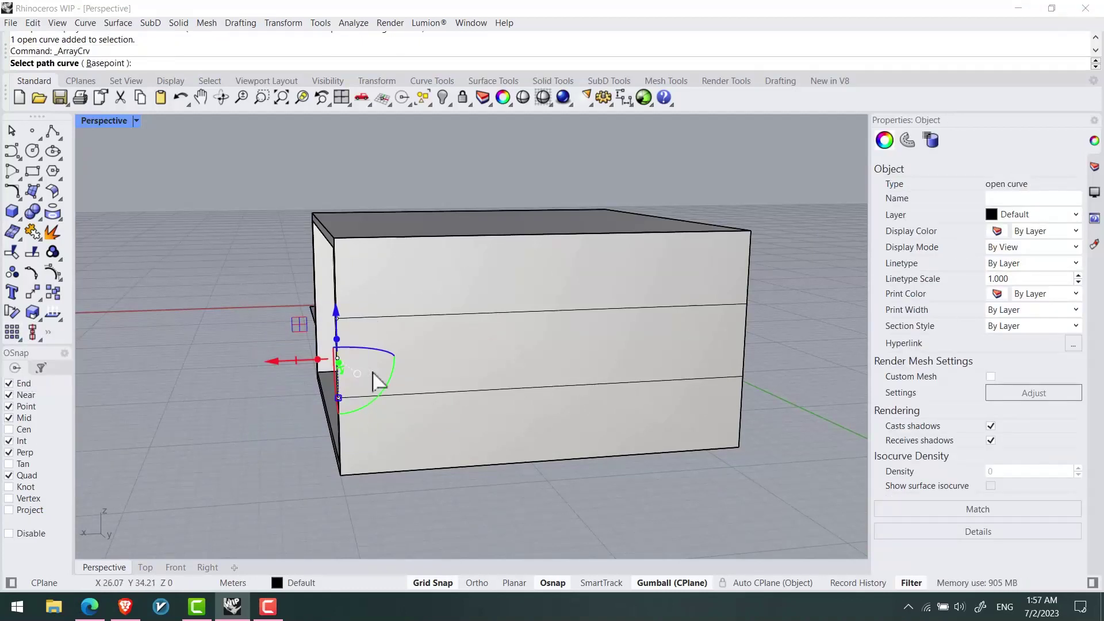
click(409, 402)
click(225, 63)
text(8)
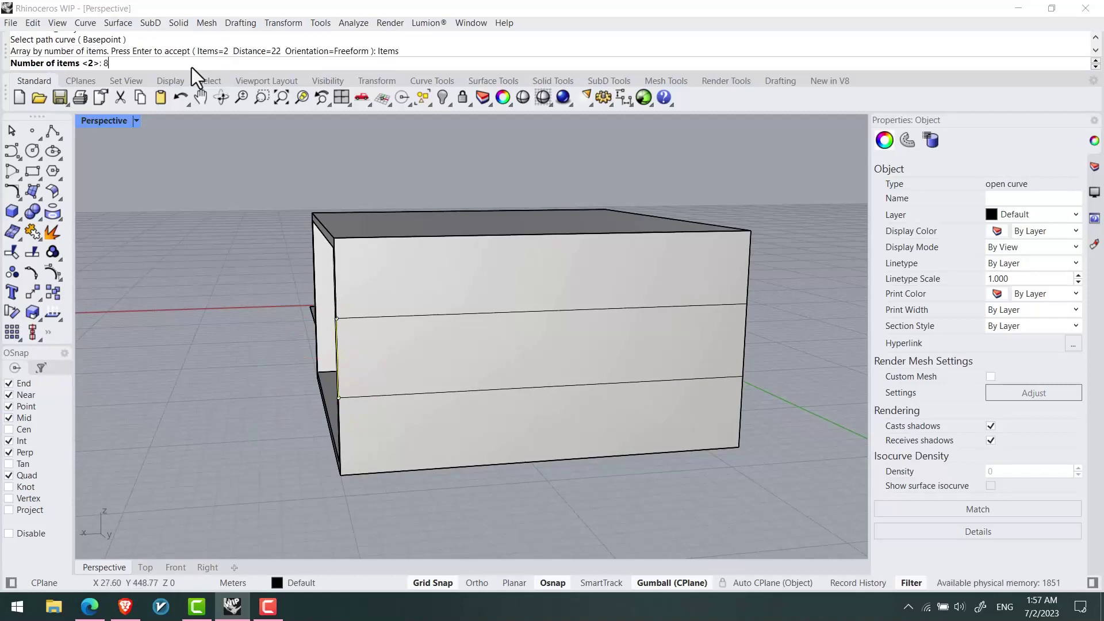
key(Return)
key(Return)
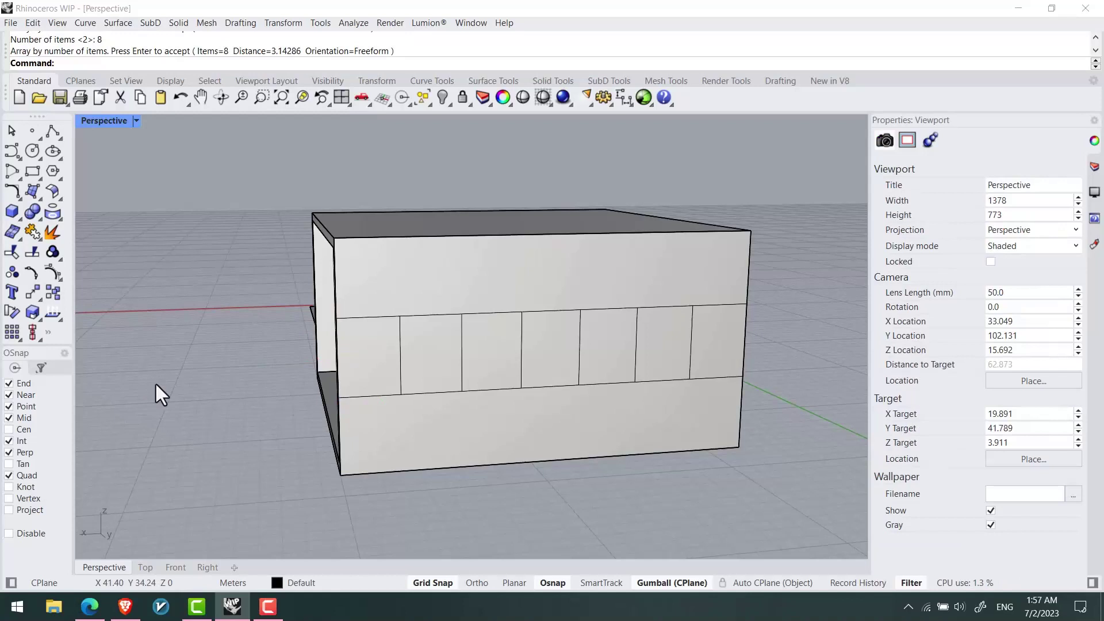
text(Inset)
key(Escape)
Step: Recess the first wall panel inward with PushPull
key(Return)
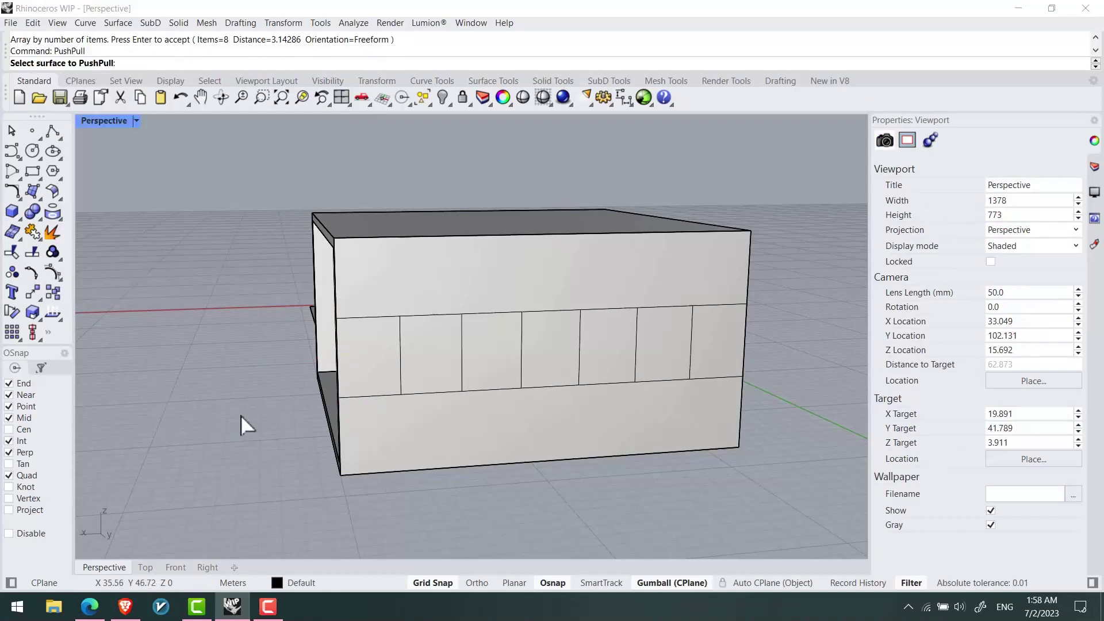
click(448, 353)
right_drag(454, 362, 501, 360)
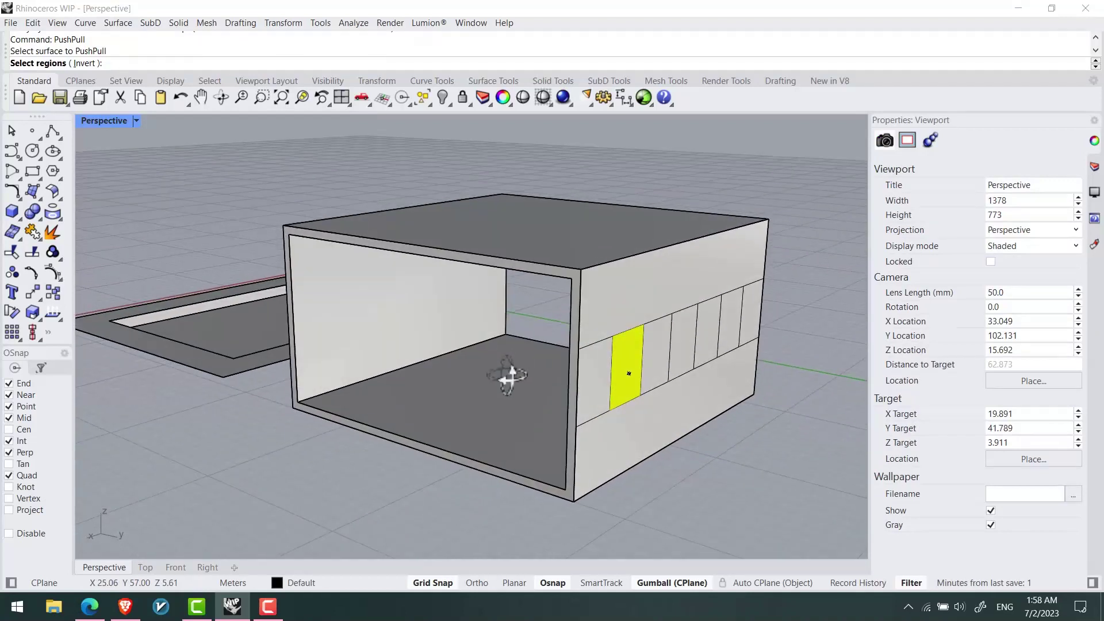
scroll(618, 388, up, 2)
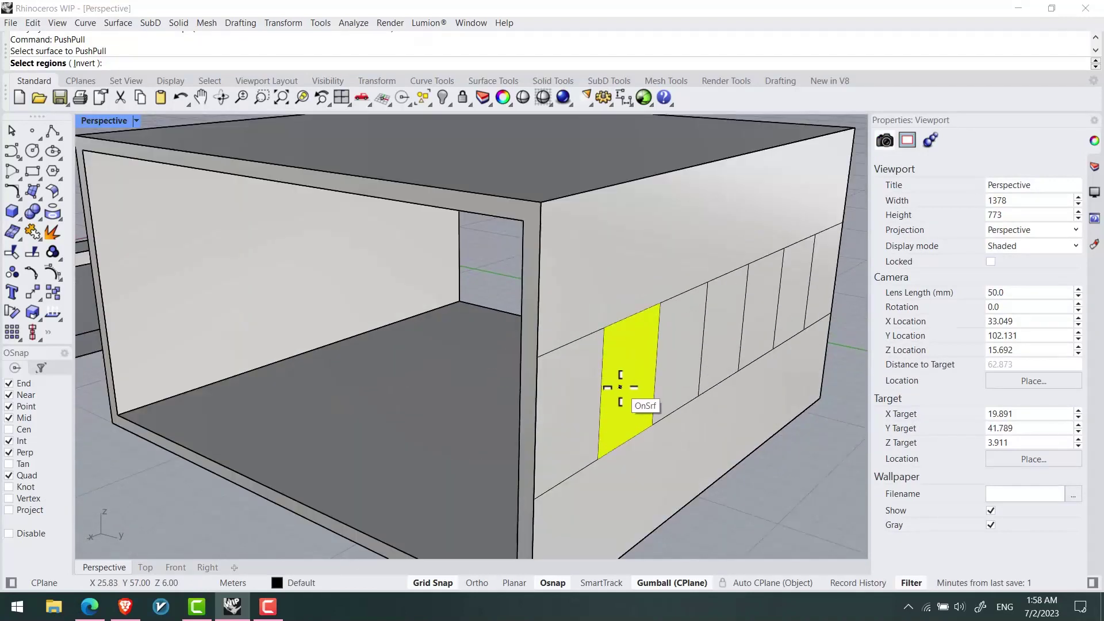
key(Return)
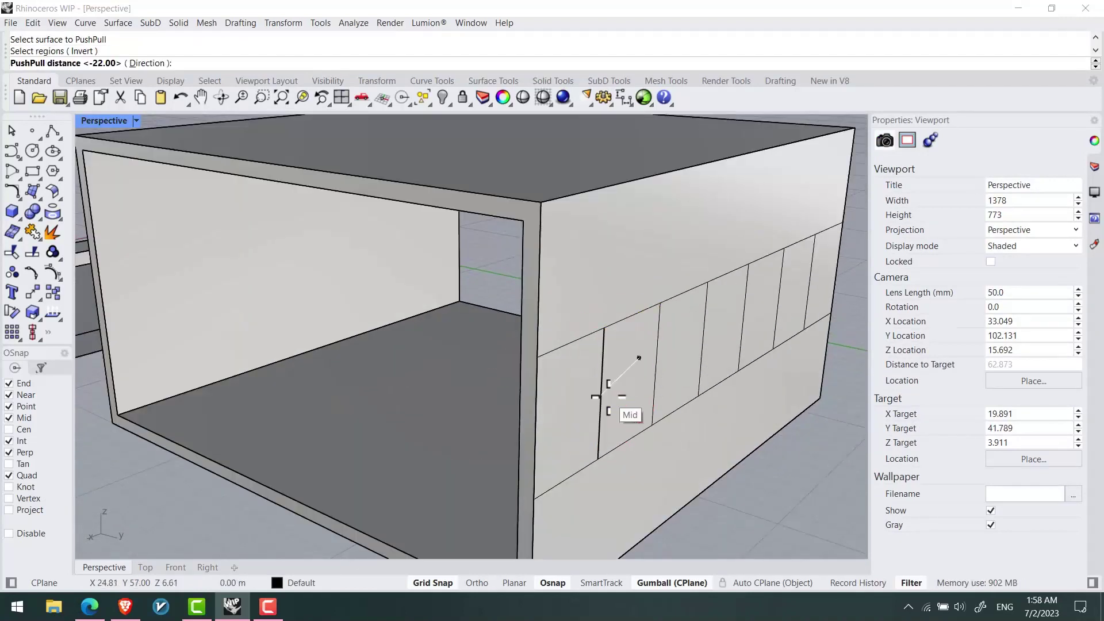
text(.2)
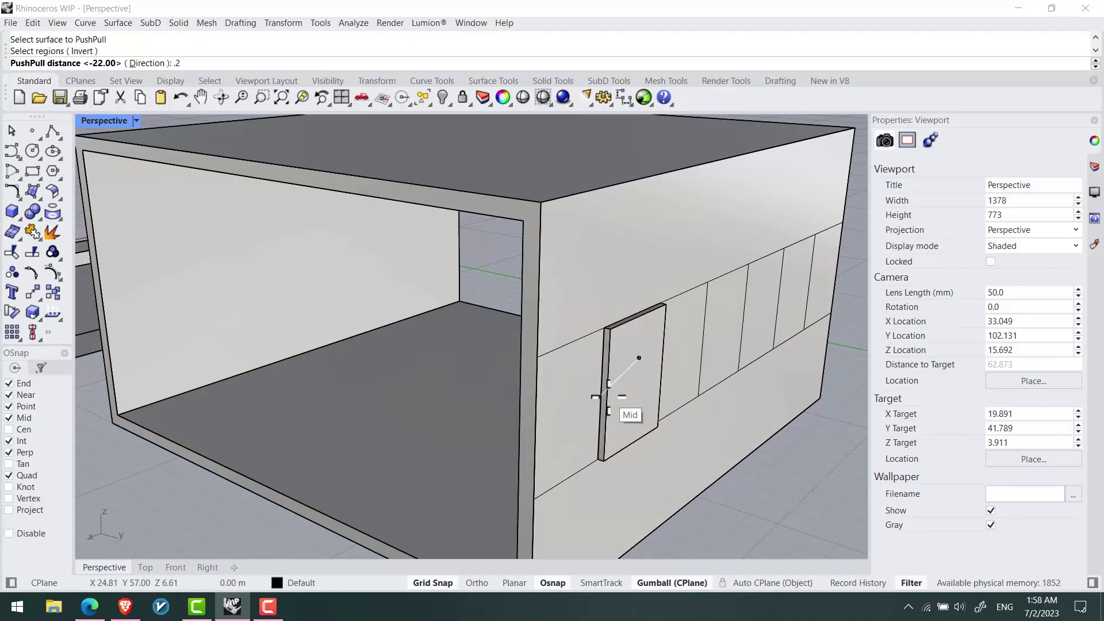
text(2)
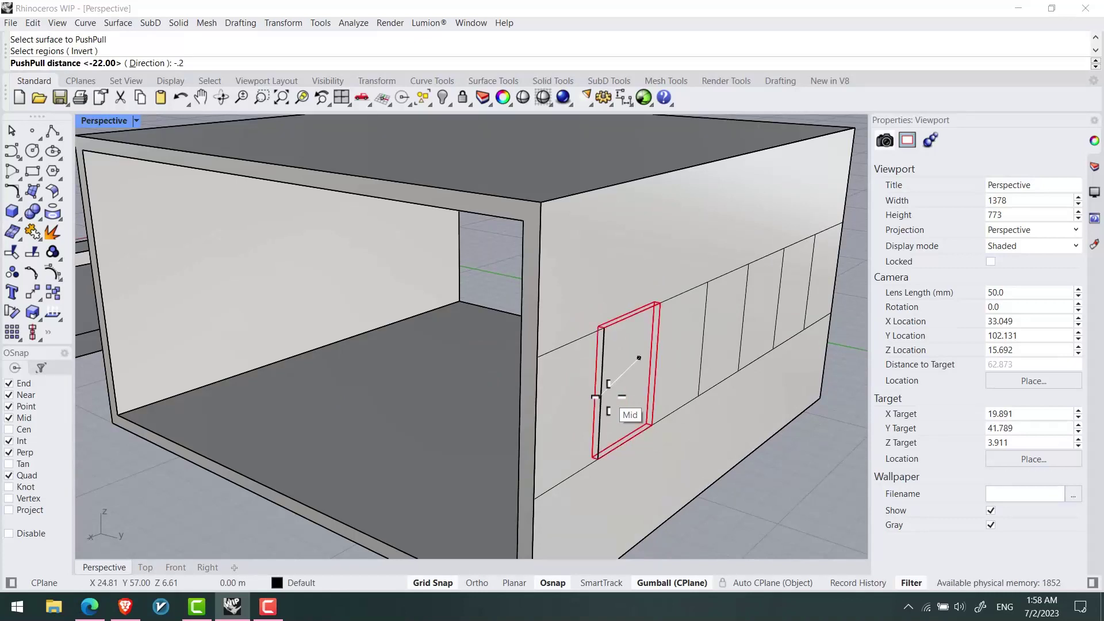
key(Return)
right_drag(667, 377, 448, 448)
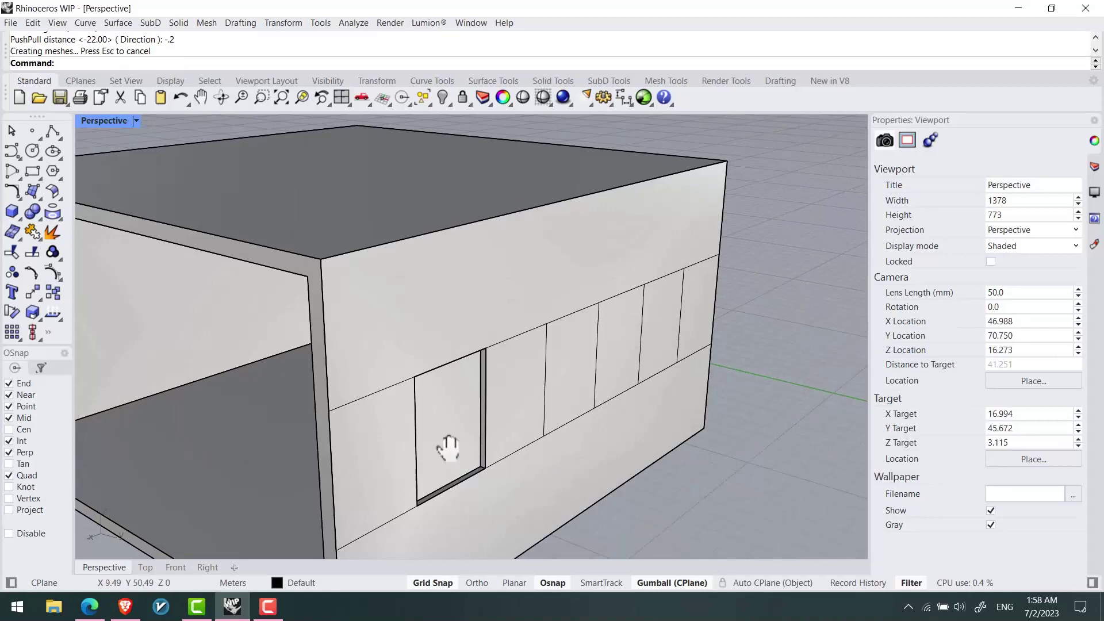
Step: Push a selected pair of wall panels into the wall
key(Return)
click(422, 419)
click(521, 364)
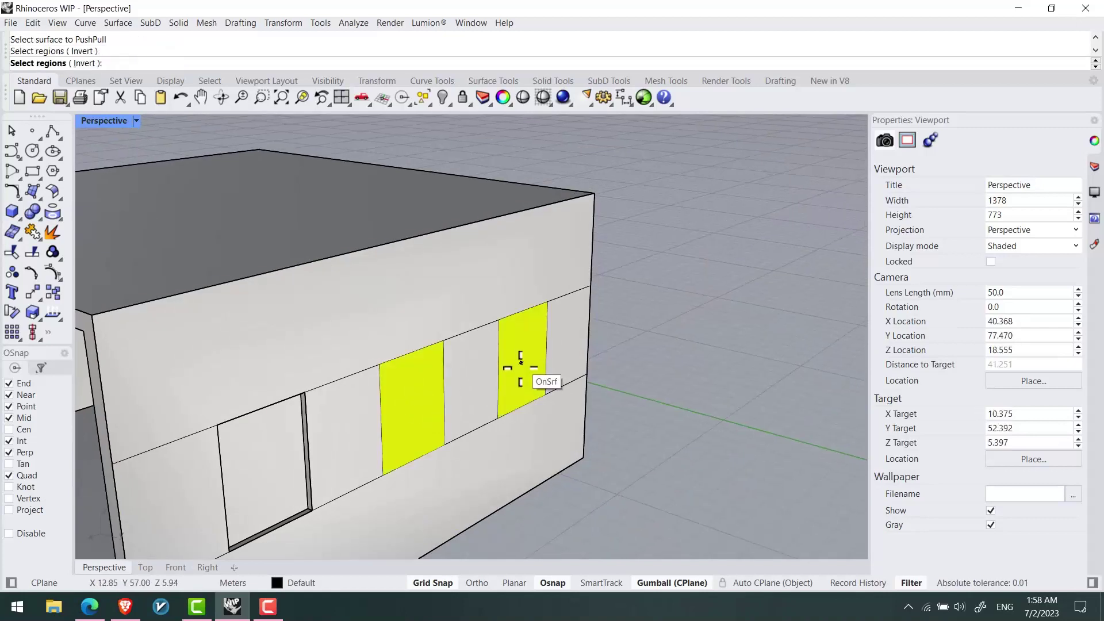
right_drag(422, 423, 506, 382)
key(Return)
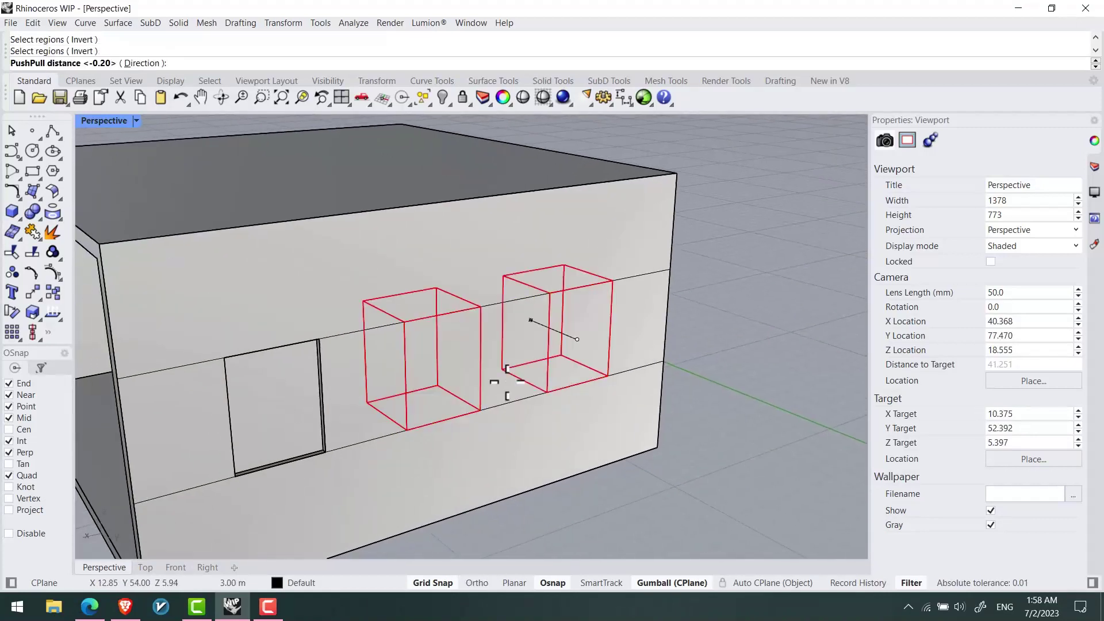
click(506, 369)
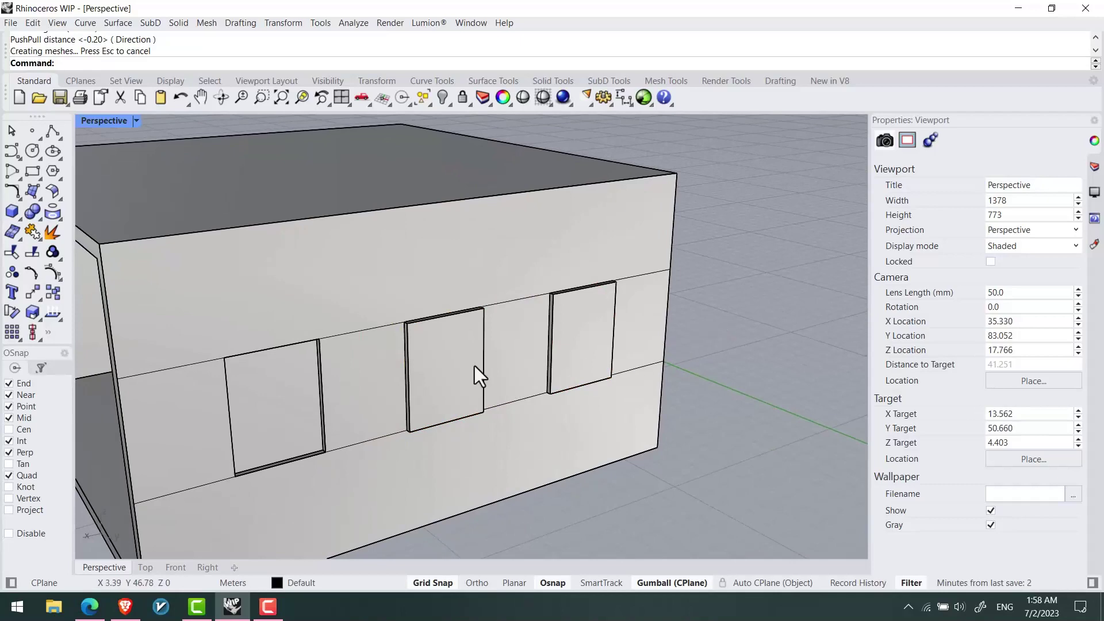
Step: Recess the middle and right panels to complete the window openings
key(Return)
click(444, 366)
click(579, 336)
key(Return)
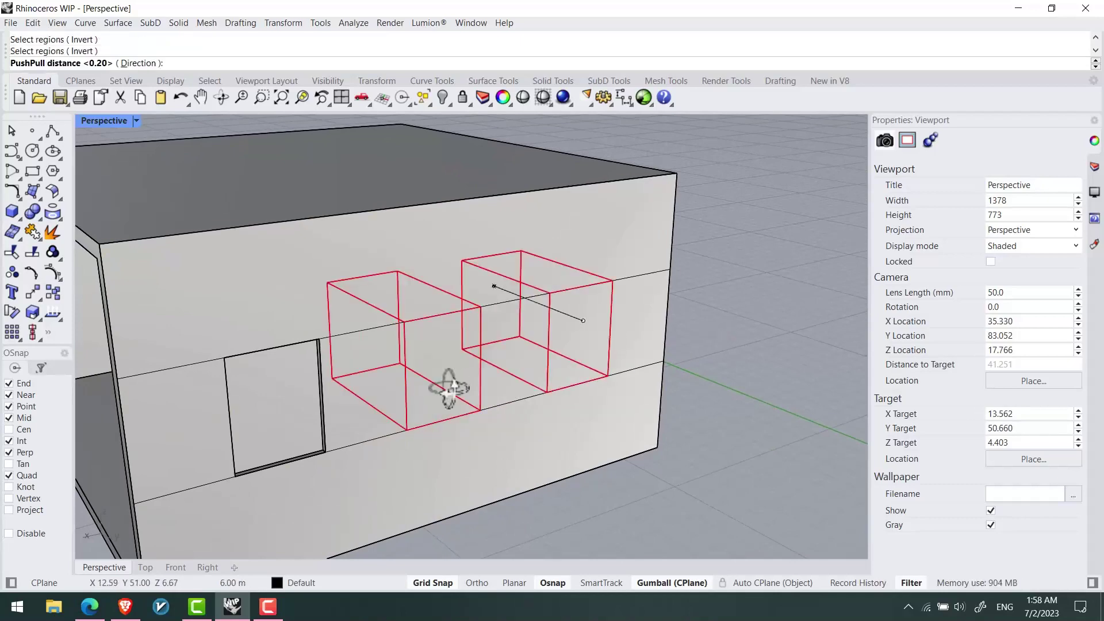
right_drag(450, 389, 472, 384)
text(-)
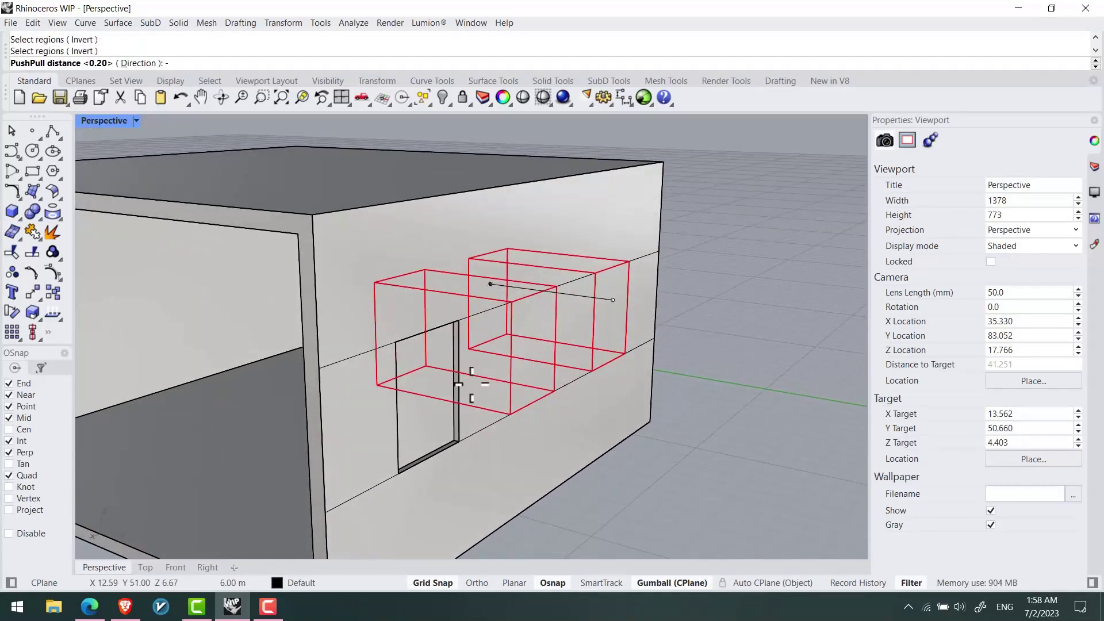
text(.2)
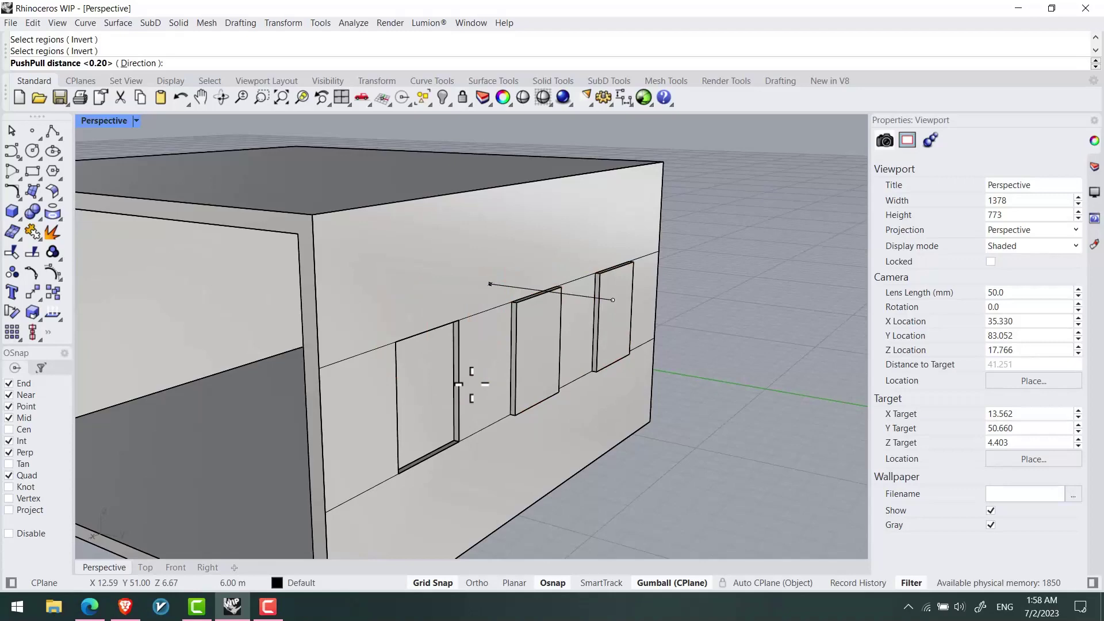
text(2)
key(Return)
mouse_move(705, 418)
right_down()
mouse_move(645, 465)
mouse_move(576, 466)
right_up()
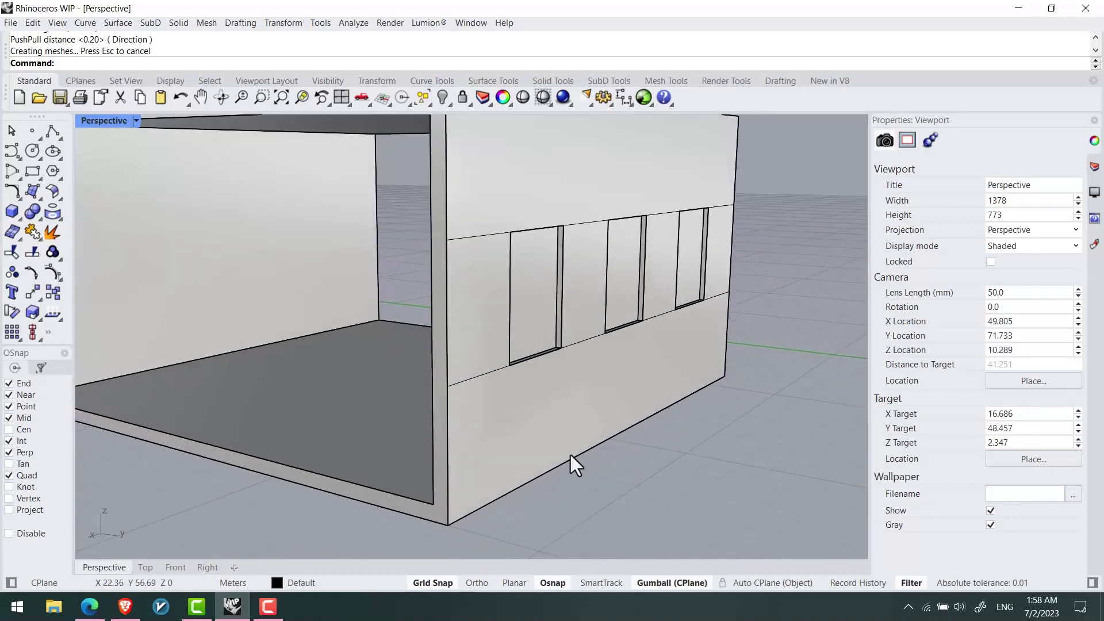
right_drag(571, 455, 534, 466)
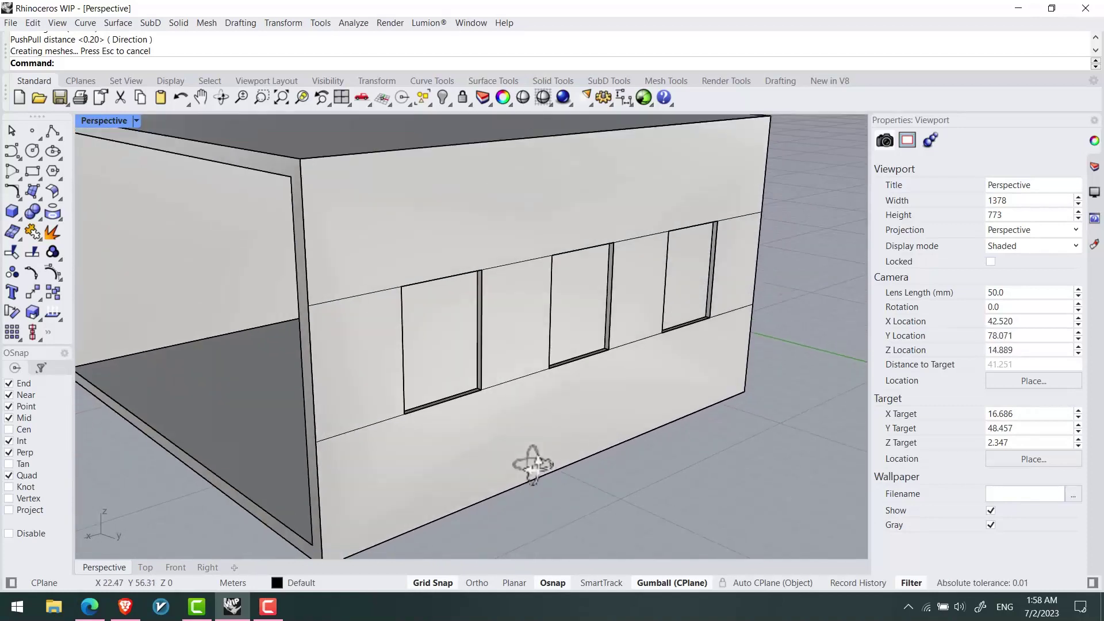
text(In)
Step: Select the three window faces for an inset, then cancel the attempt
key(Return)
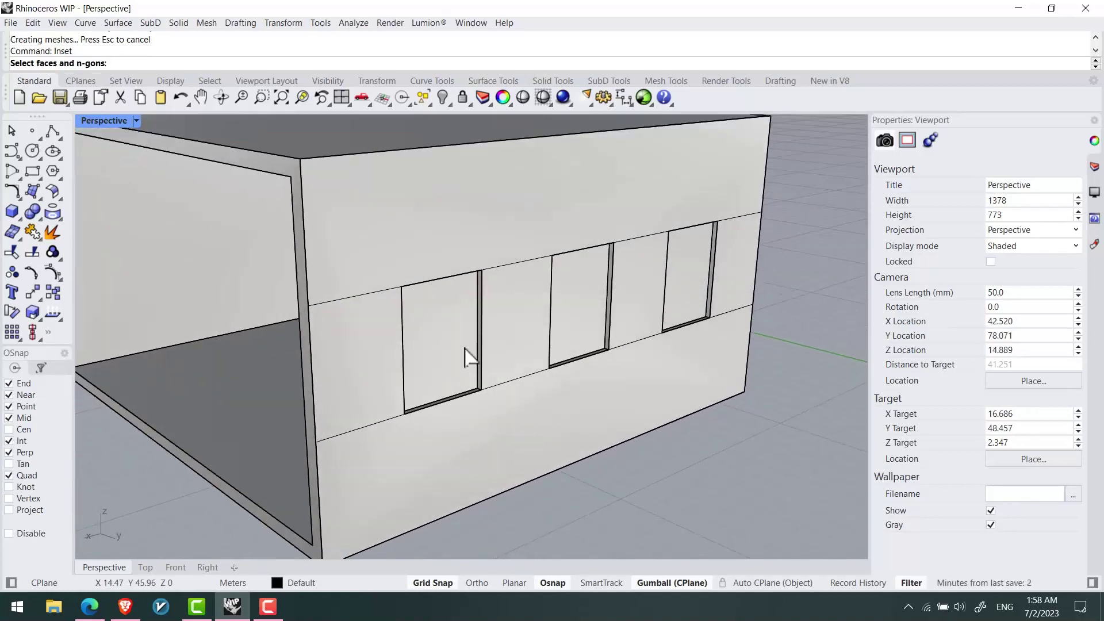
click(466, 355)
click(587, 321)
click(690, 296)
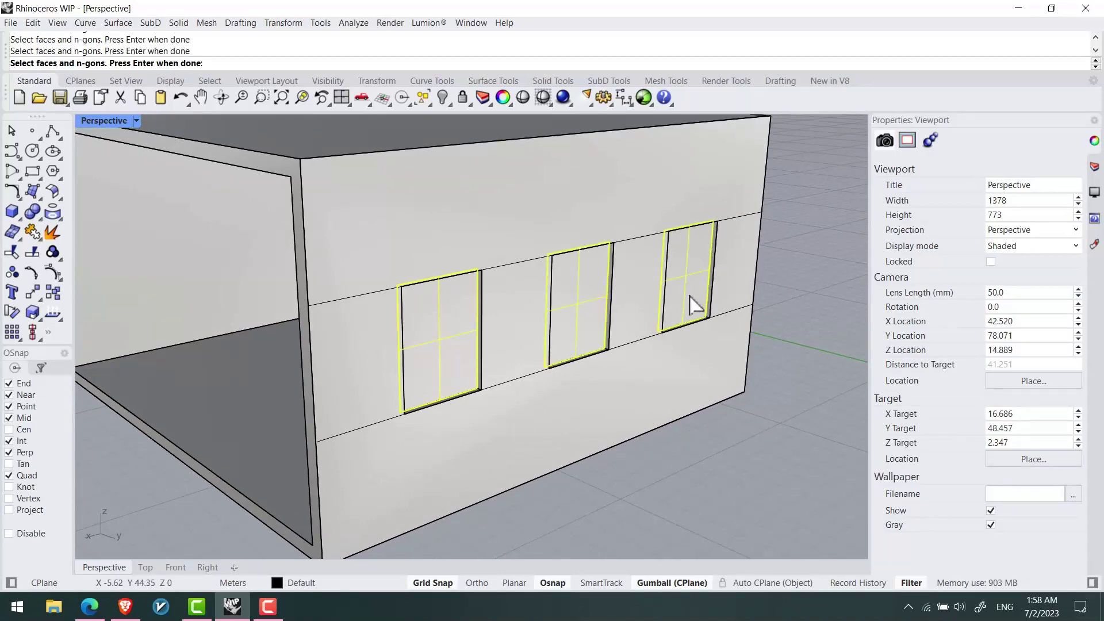
mouse_move(689, 295)
right_down()
mouse_move(613, 360)
mouse_move(293, 395)
right_up()
key(Return)
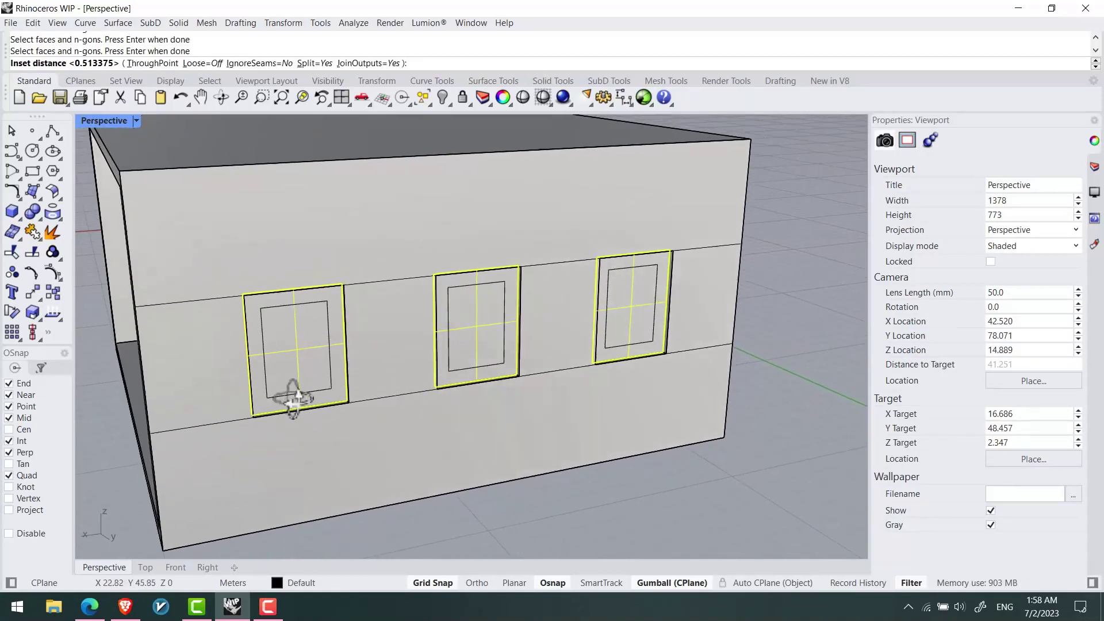
click(151, 63)
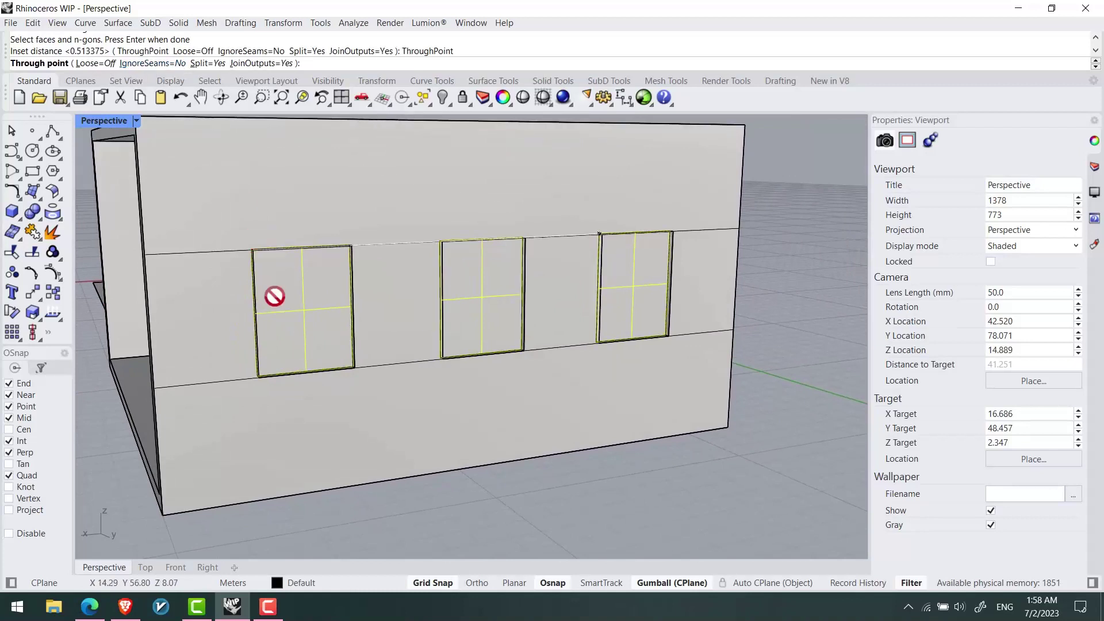
scroll(276, 298, up, 4)
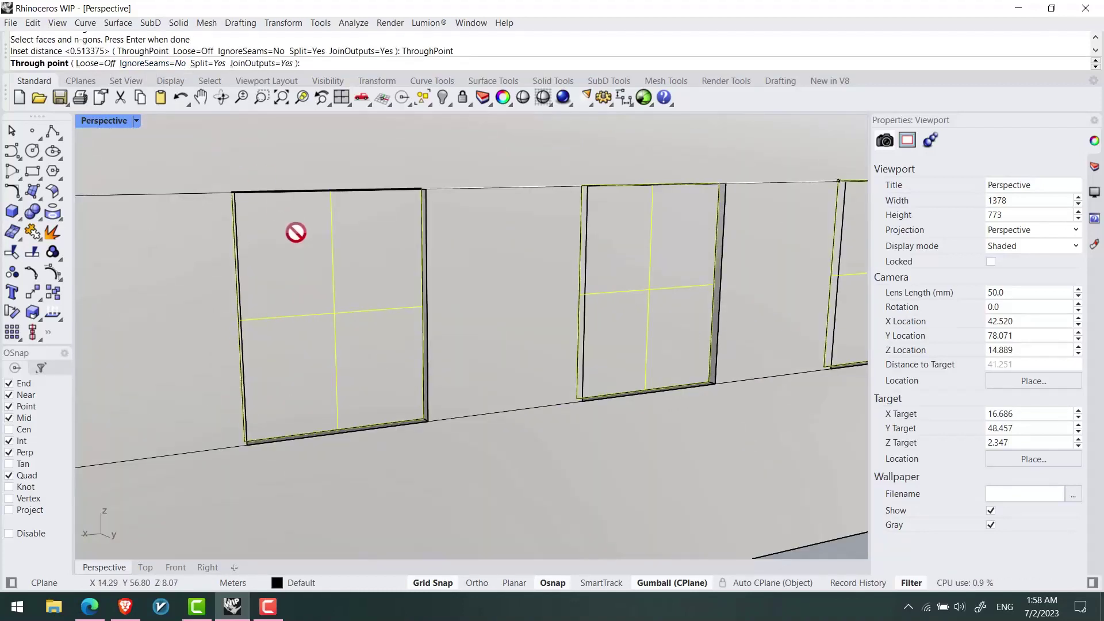
key(Escape)
scroll(304, 241, down, 2)
Step: Inset the left, middle and right window faces by 0.25
key(Return)
scroll(315, 259, down, 5)
click(323, 269)
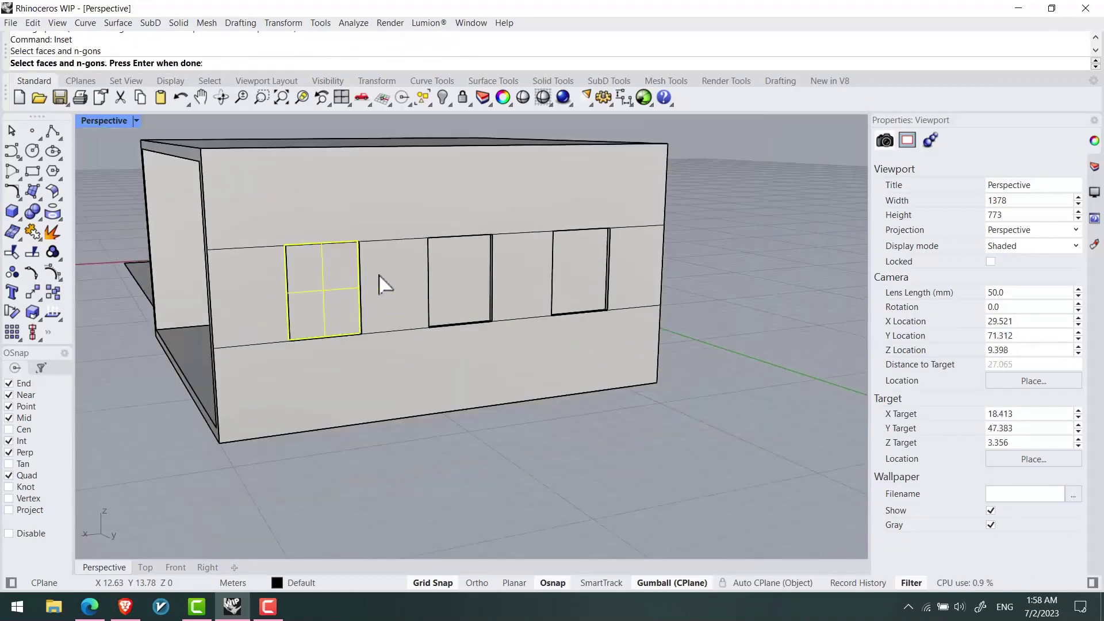
click(459, 281)
click(577, 272)
key(Return)
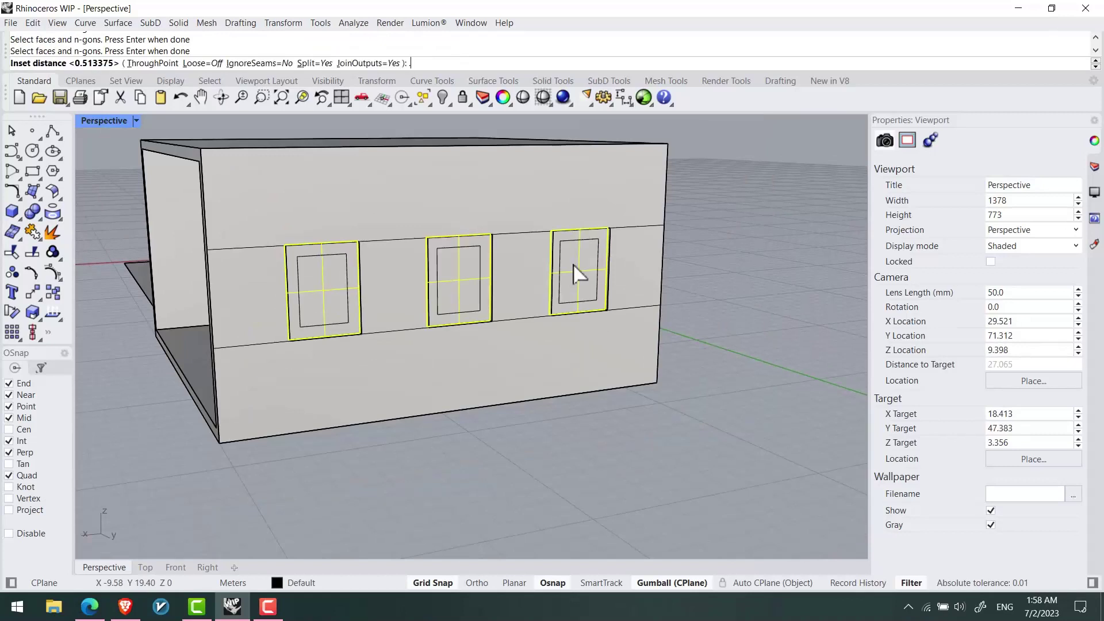
text(25)
key(Return)
text(.25)
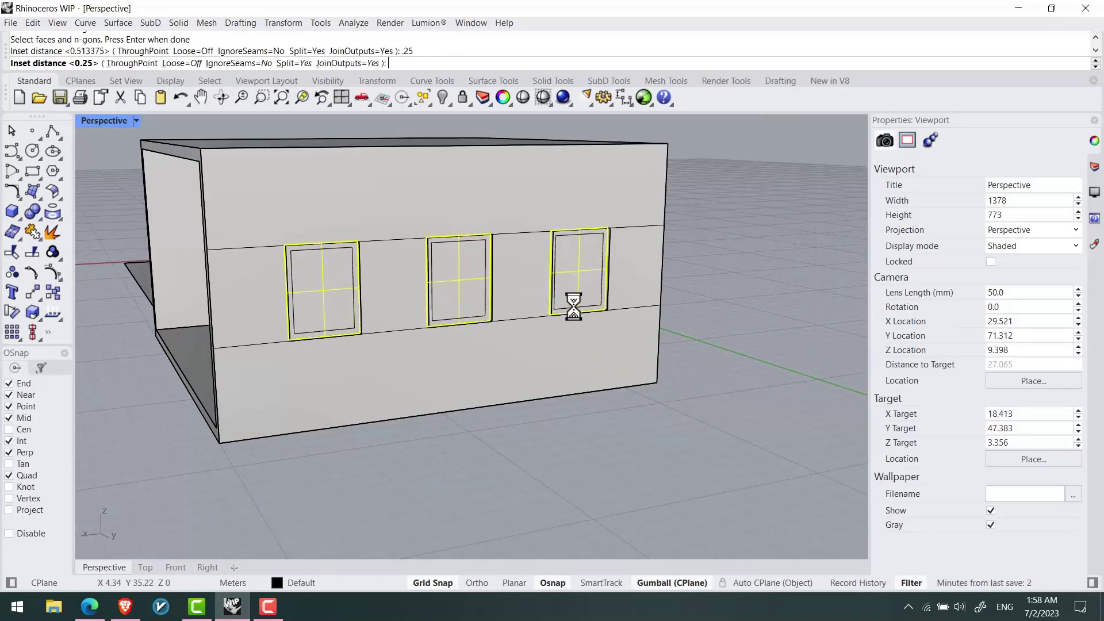
key(Return)
scroll(350, 298, up, 3)
Step: Delete the three inner window faces, undo it, and orbit to the building's open side
ctrl+shift+click(348, 298)
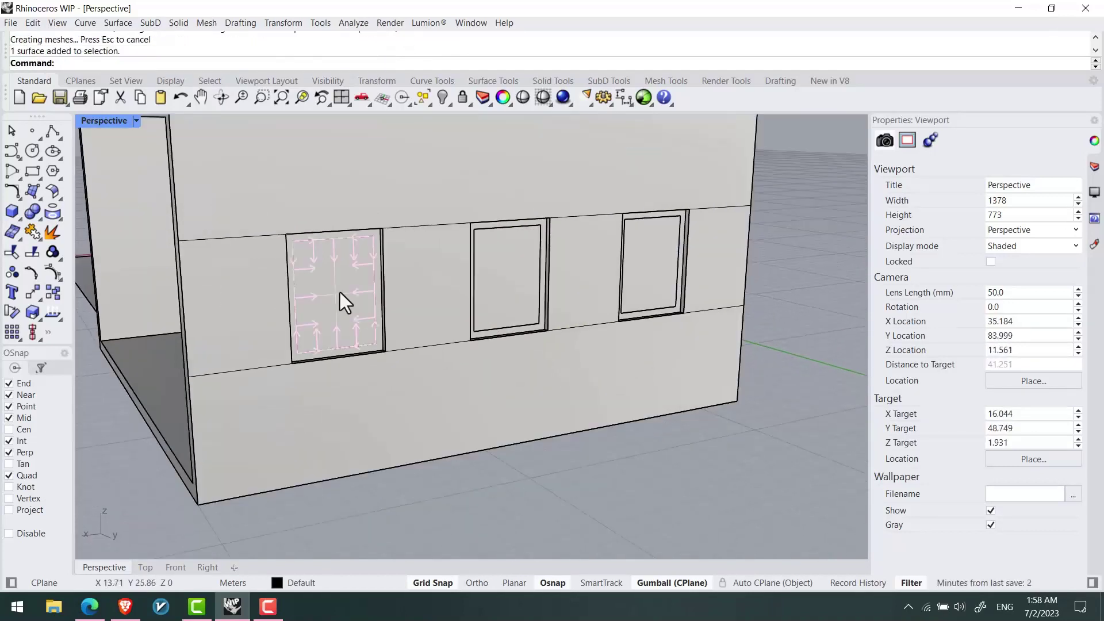
ctrl+shift+click(520, 266)
ctrl+shift+click(656, 267)
key(Delete)
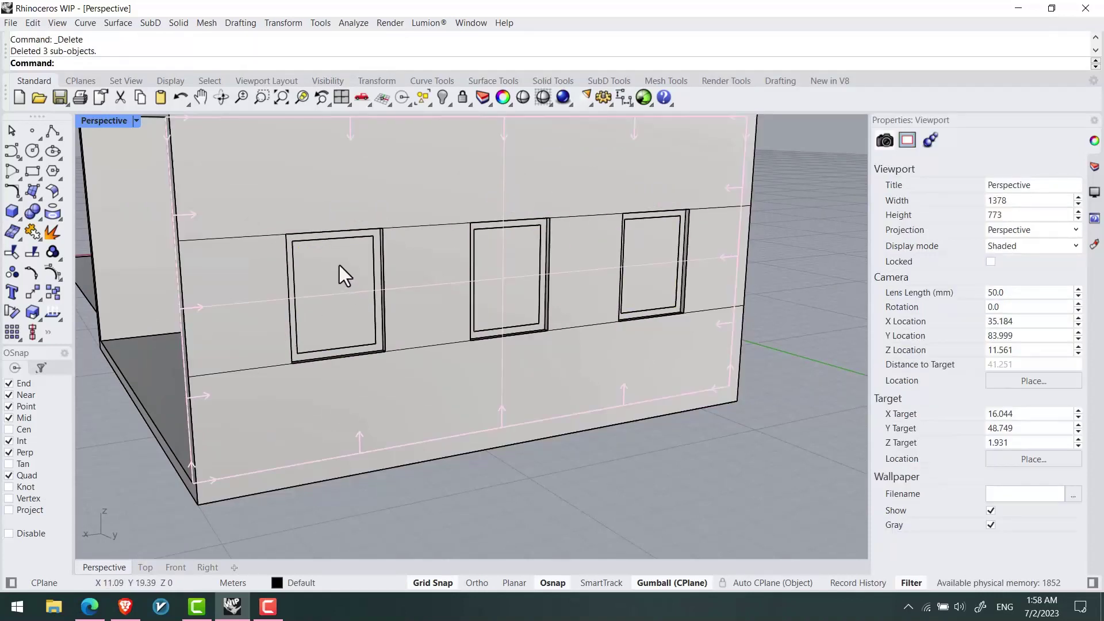
key(ctrl+z)
mouse_move(351, 303)
right_down()
mouse_move(380, 325)
mouse_move(576, 321)
mouse_move(379, 319)
right_up()
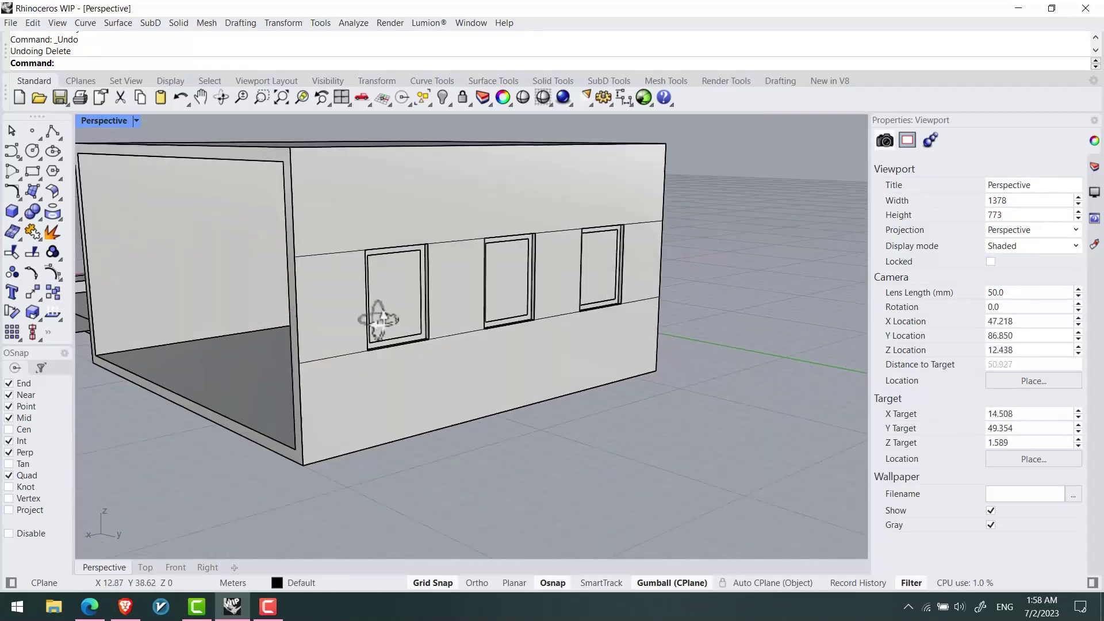
scroll(363, 327, up, 4)
scroll(341, 327, up, 4)
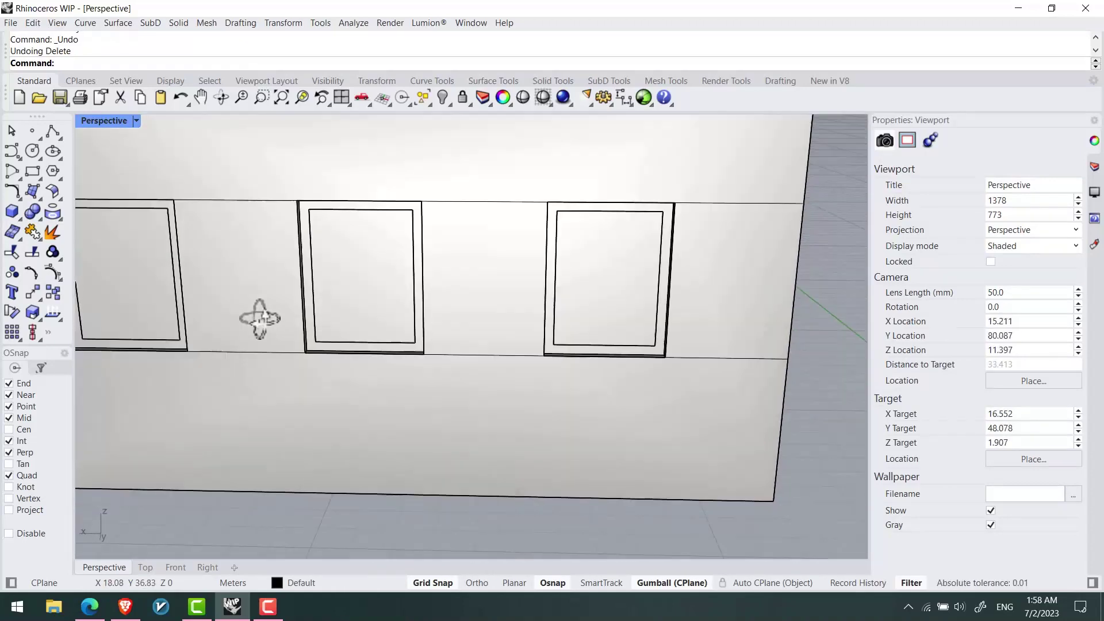
scroll(335, 321, down, 5)
mouse_move(328, 320)
right_down()
mouse_move(345, 371)
mouse_move(480, 362)
right_up()
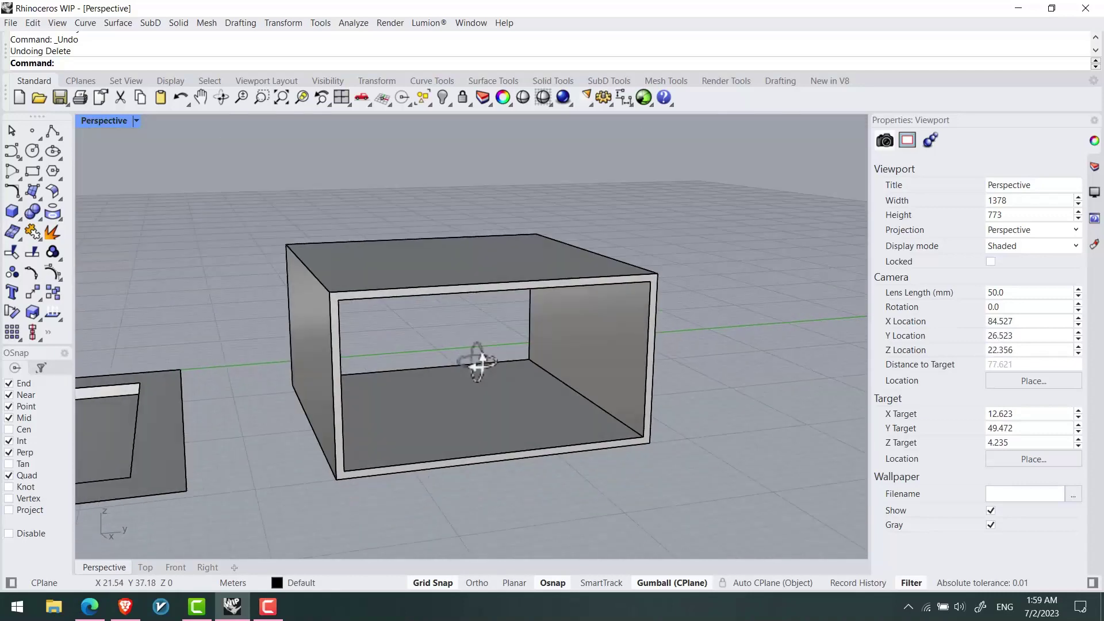
scroll(476, 361, down, 4)
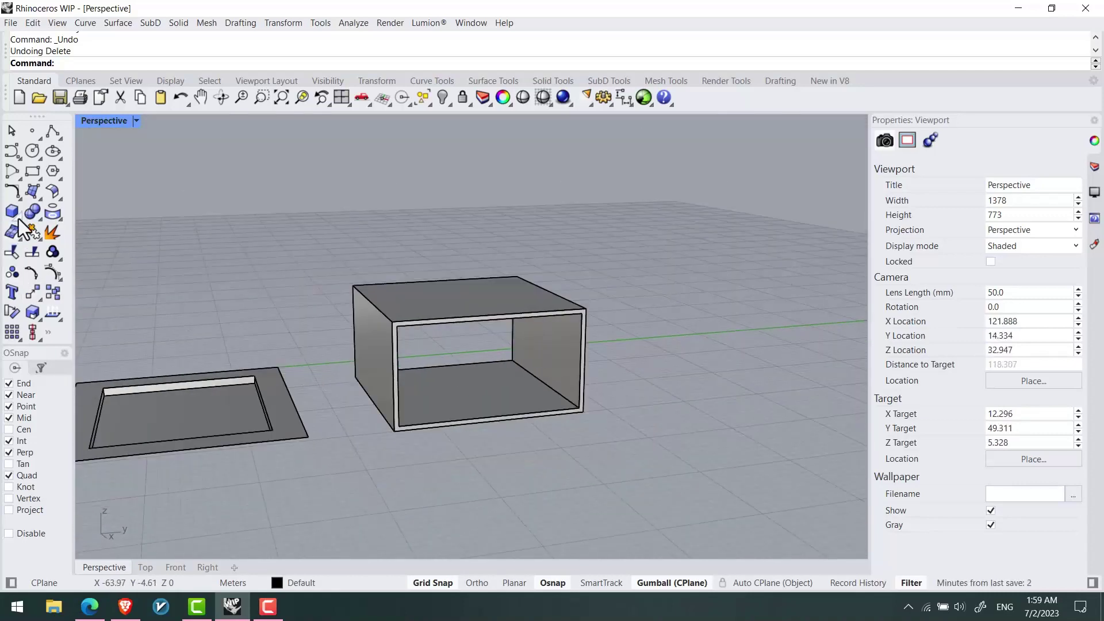
Step: Create a solid square pyramid from a base centre, corner and height point
click(18, 218)
click(32, 258)
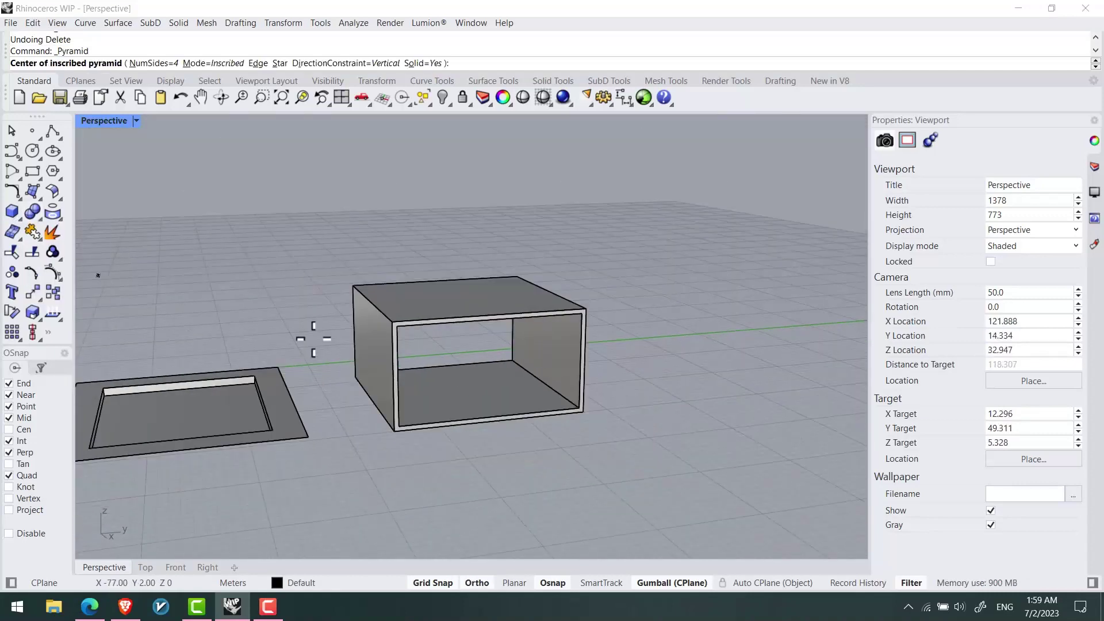
scroll(345, 328, down, 5)
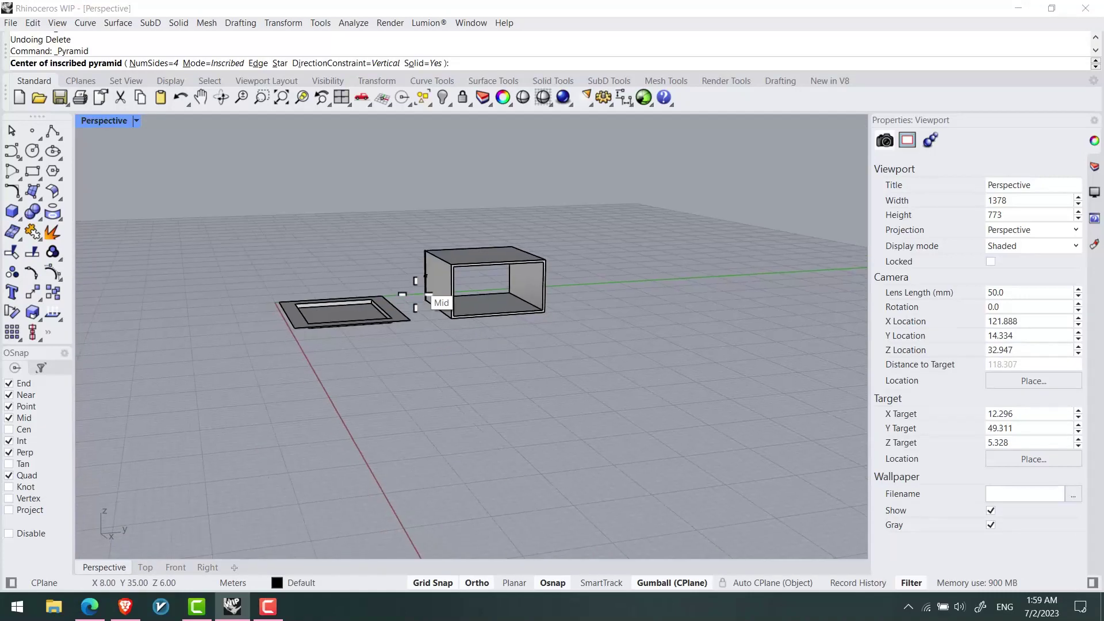
click(124, 386)
click(181, 368)
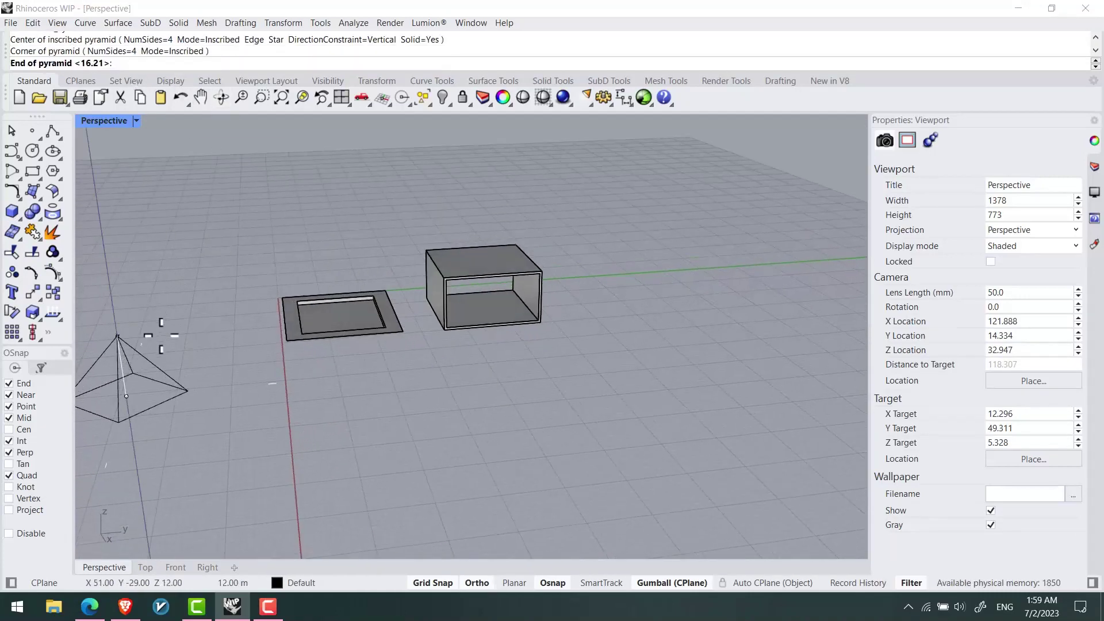
click(161, 336)
right_drag(353, 311, 323, 315)
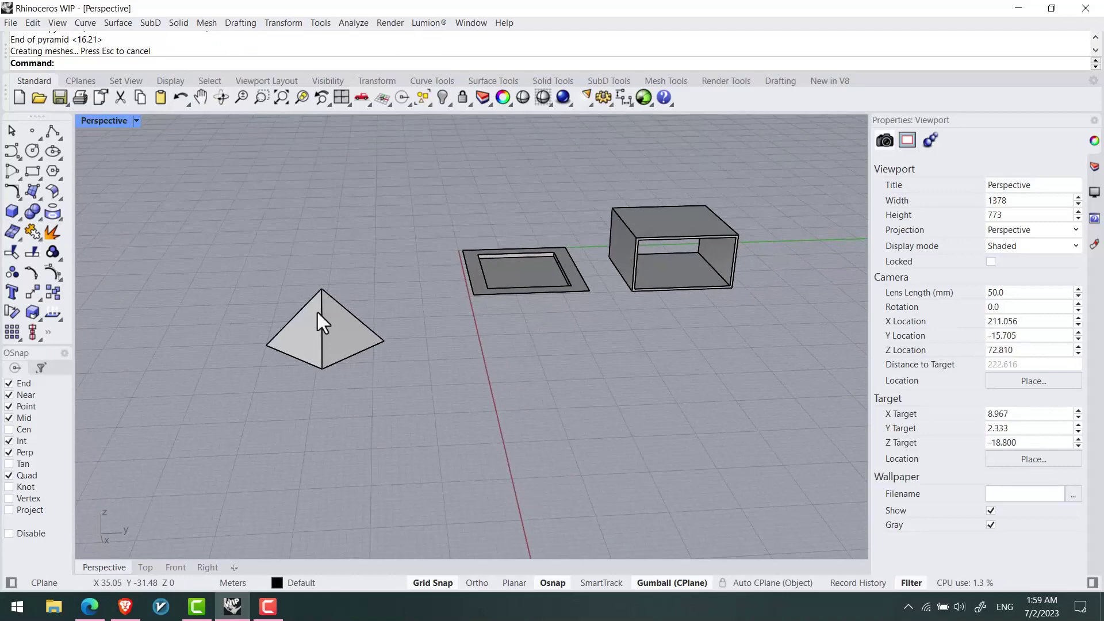
text(In)
Step: Inset the pyramid's faces by 0.4
key(Return)
scroll(317, 312, up, 3)
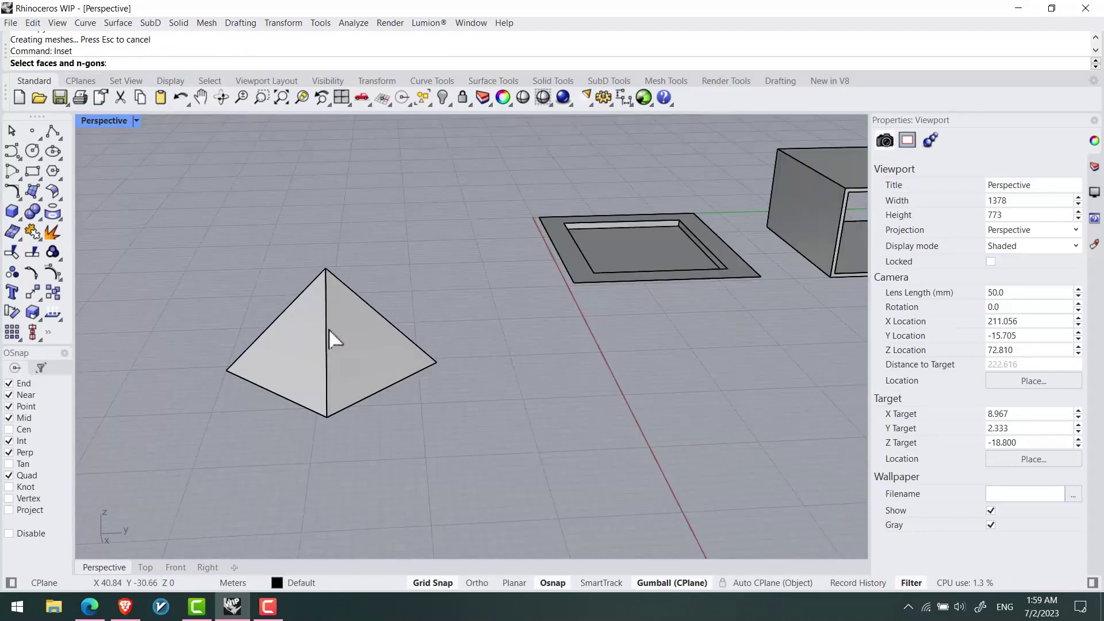
click(329, 329)
right_drag(258, 380, 489, 391)
mouse_move(776, 251)
shift+right_down()
mouse_move(509, 383)
mouse_move(530, 301)
mouse_move(414, 354)
shift+right_up()
key(Return)
scroll(423, 345, up, 6)
scroll(423, 346, up, 2)
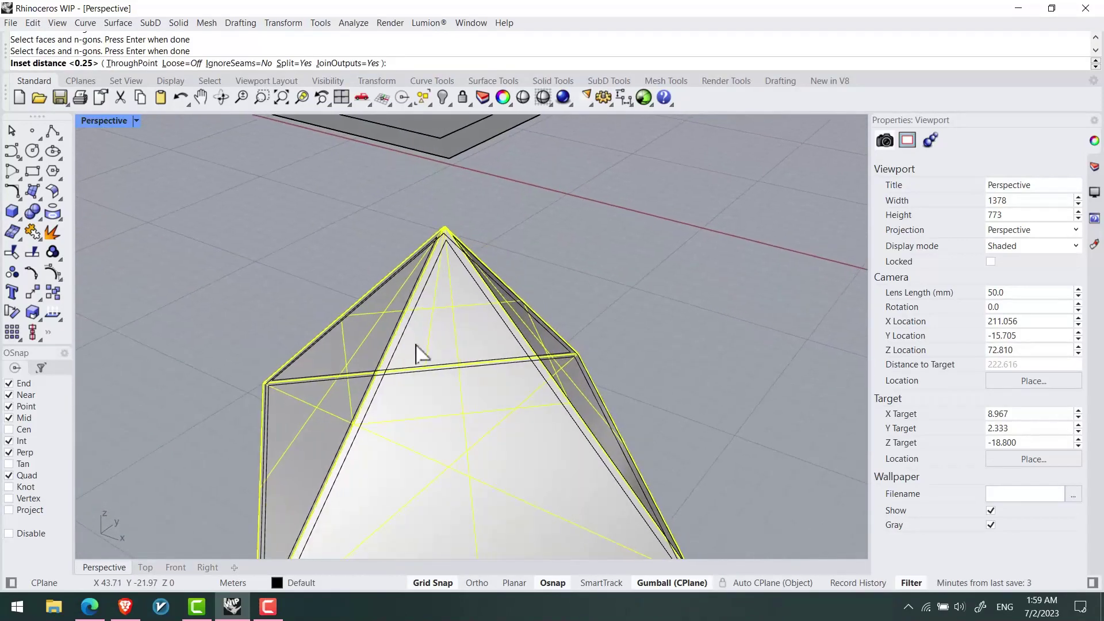
text(4)
key(Return)
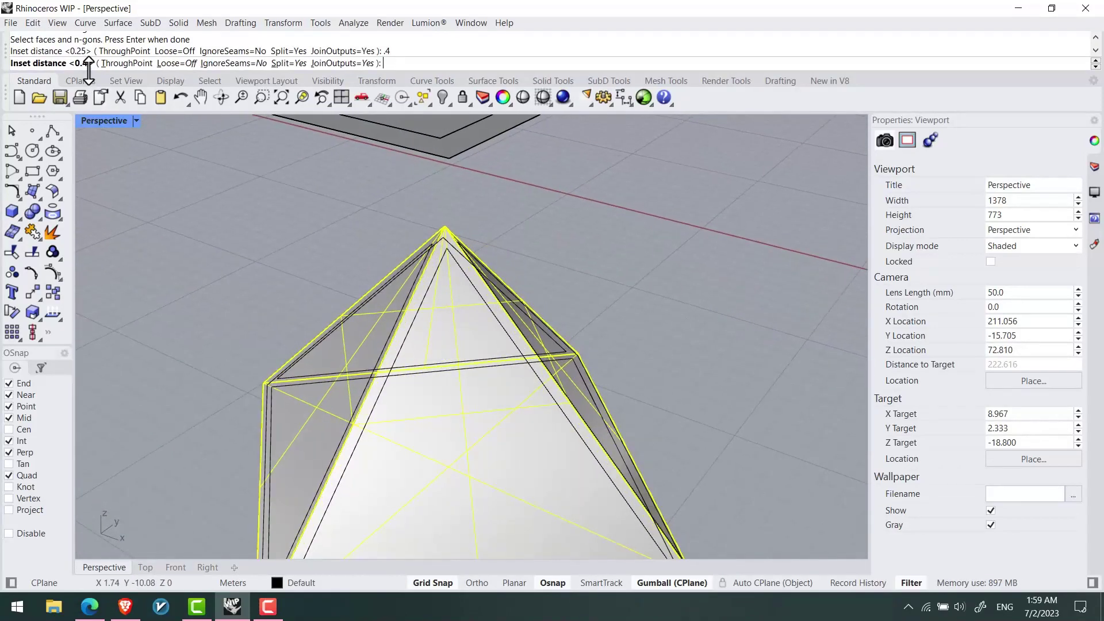
key(Return)
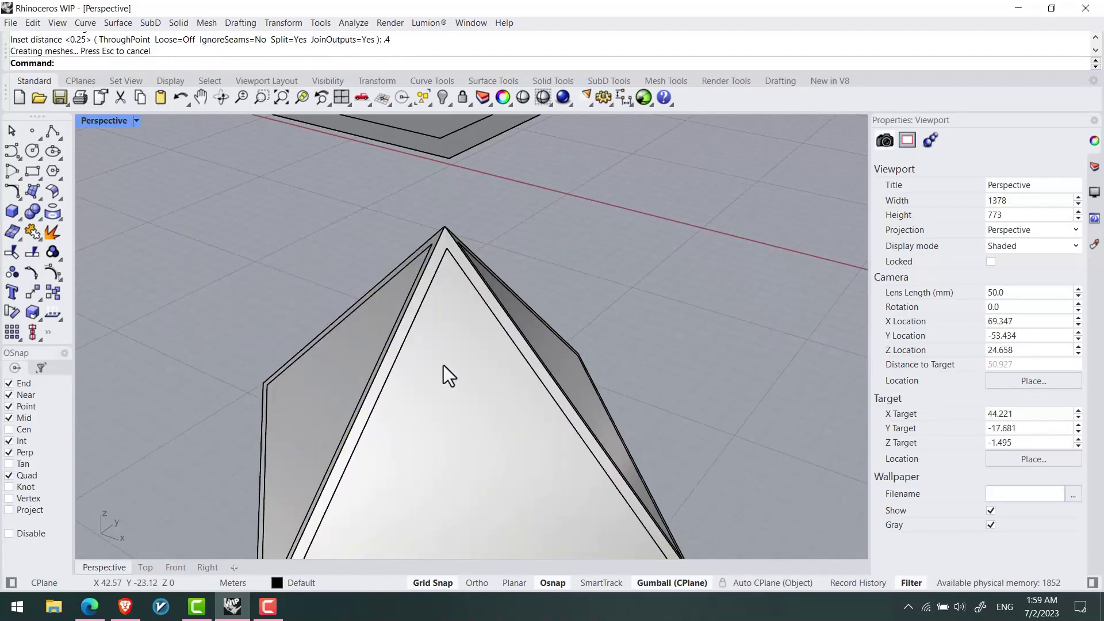
Step: Delete the inner inset faces, leaving an open pyramid frame
click(443, 364)
right_drag(335, 364, 269, 332)
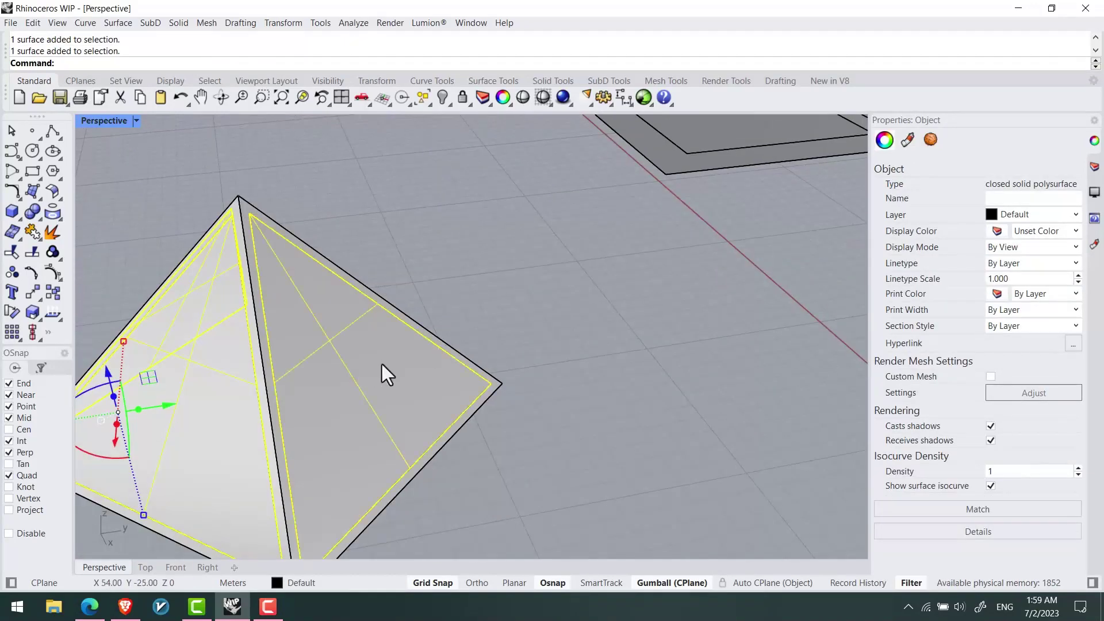
scroll(430, 193, down, 3)
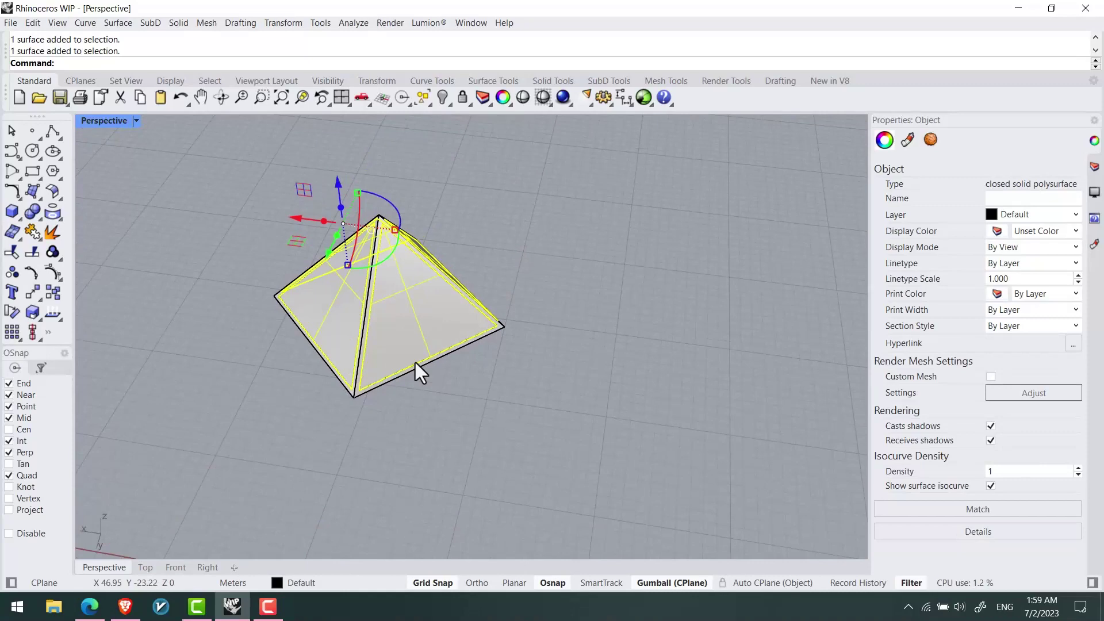
key(Delete)
mouse_move(415, 362)
right_down()
mouse_move(410, 373)
mouse_move(496, 354)
mouse_move(790, 366)
right_up()
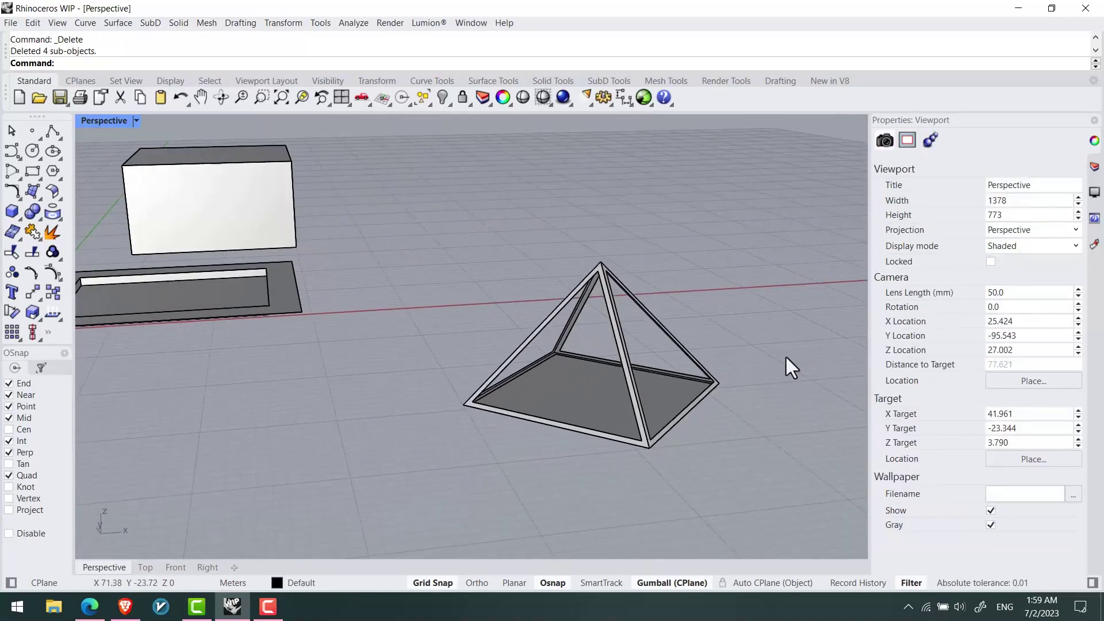
Step: Select the pyramid frame and cancel an Array started without copies
click(560, 326)
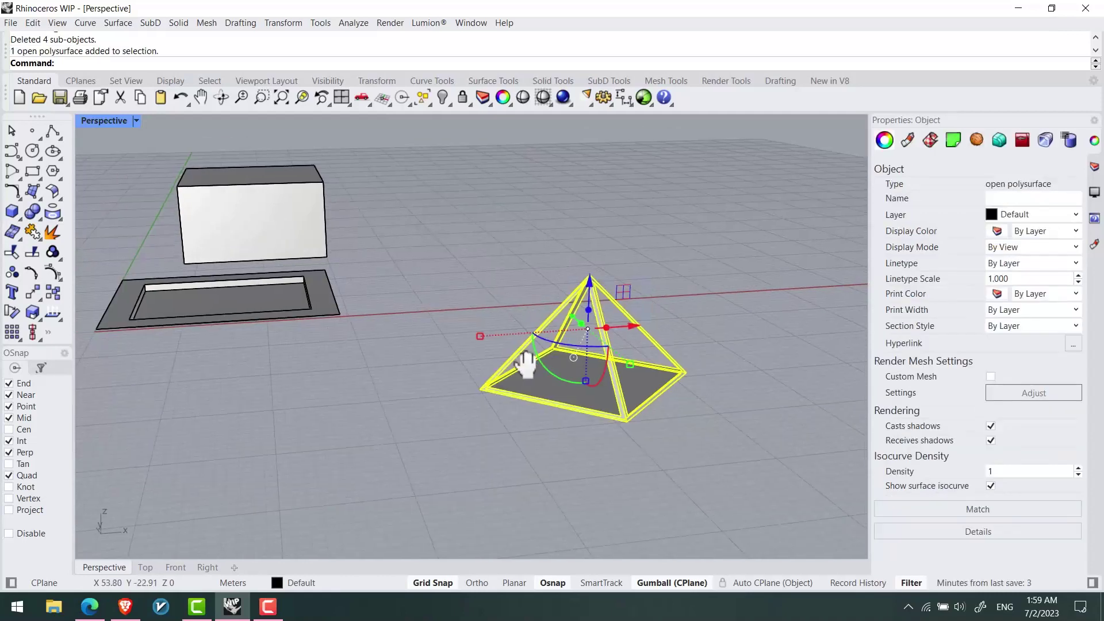
right_drag(526, 362, 414, 388)
click(13, 335)
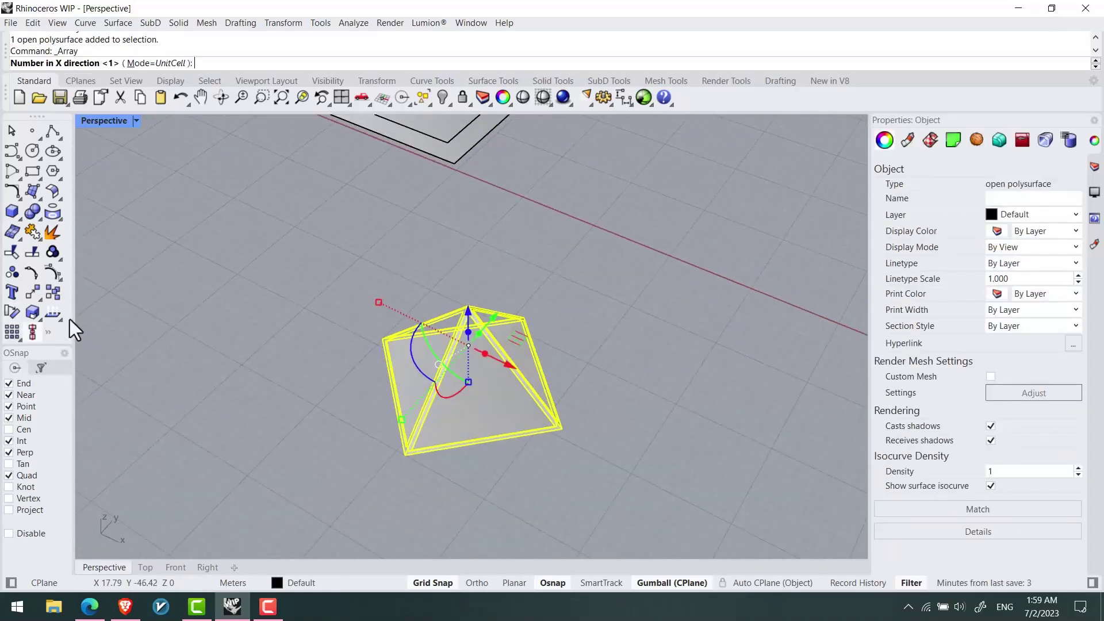
mouse_move(465, 346)
shift+right_down()
mouse_move(224, 328)
mouse_move(246, 349)
shift+right_up()
key(Return)
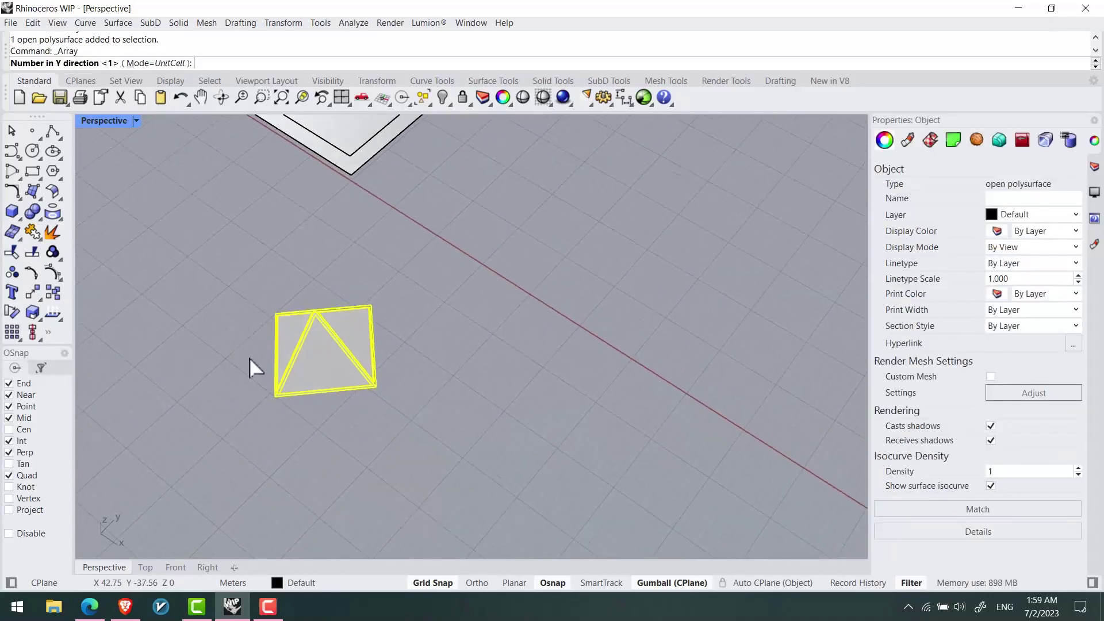
key(Escape)
key(Escape)
Step: Flip the pyramid frame upside down using a gumball rotation and a -1 scale
click(317, 374)
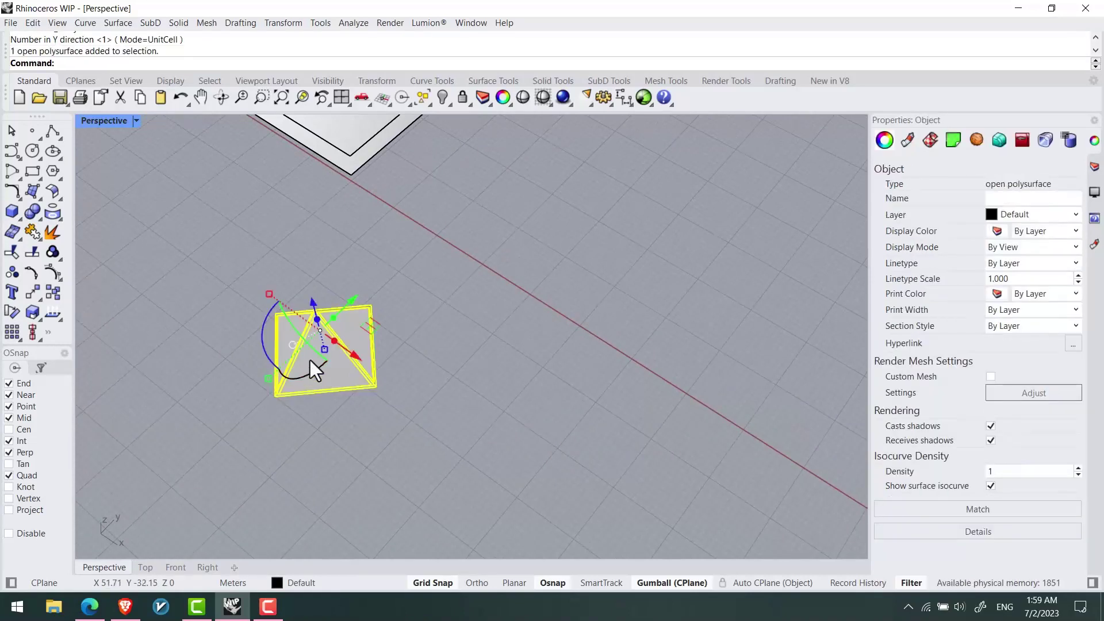
click(261, 331)
text(45)
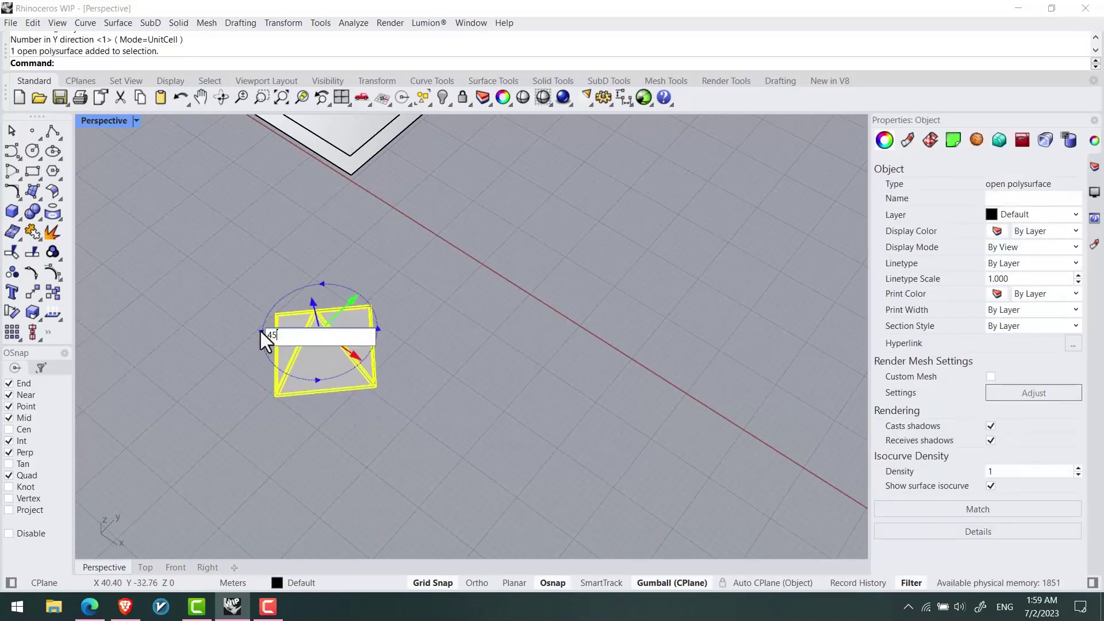
key(Return)
right_drag(260, 331, 363, 353)
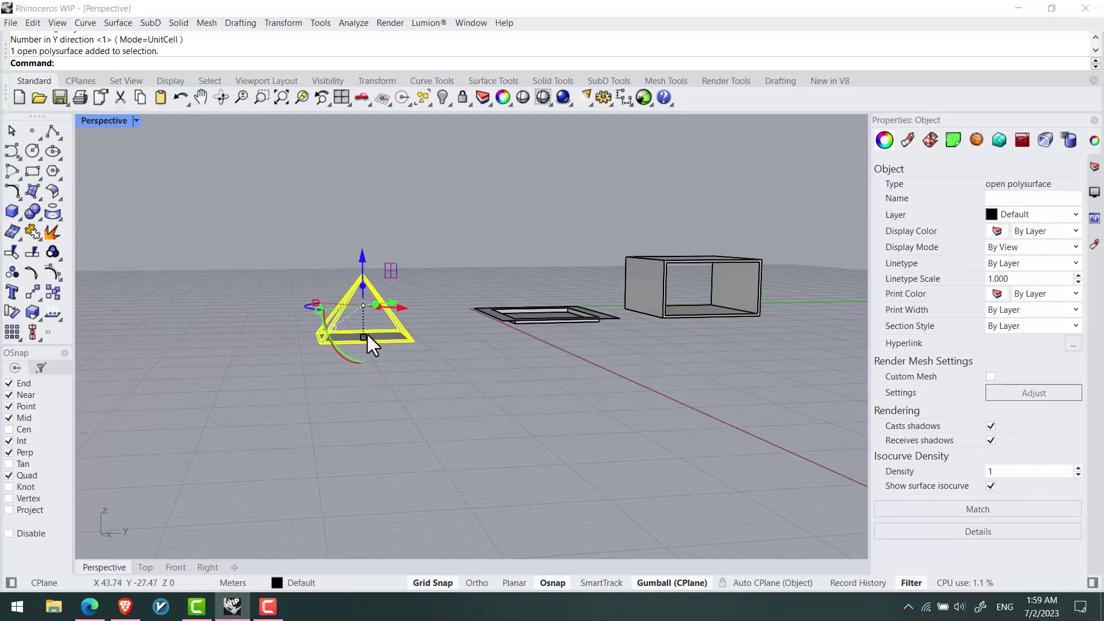
click(363, 337)
text(-1)
key(Return)
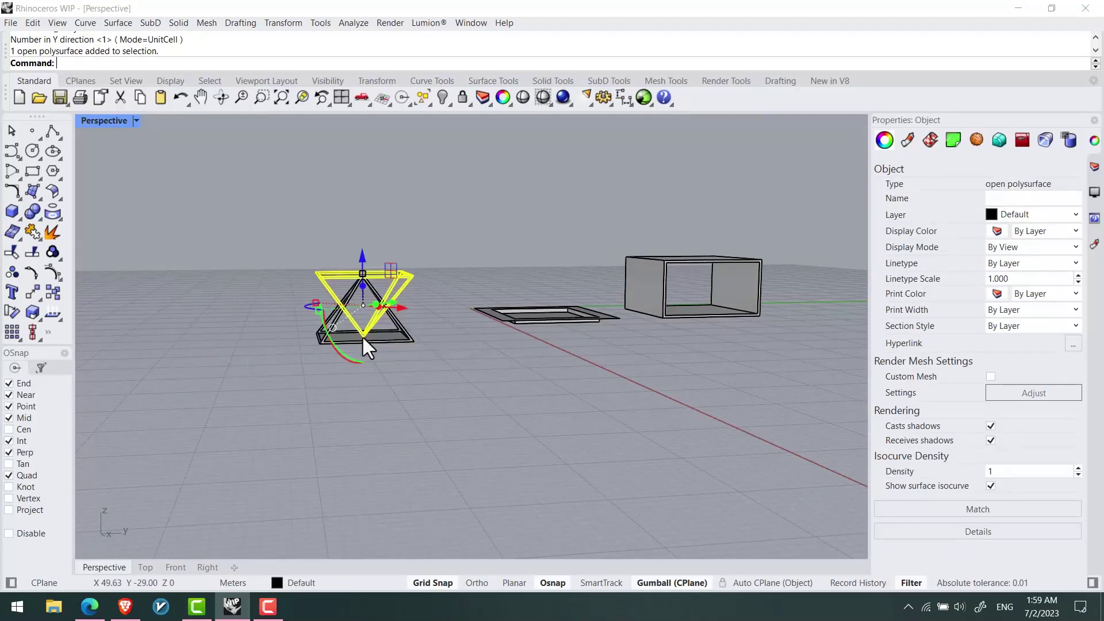
Step: Move the flipped pyramid straight up onto the original's apex, then select both frames
right_drag(346, 329, 365, 284)
text(m)
key(Return)
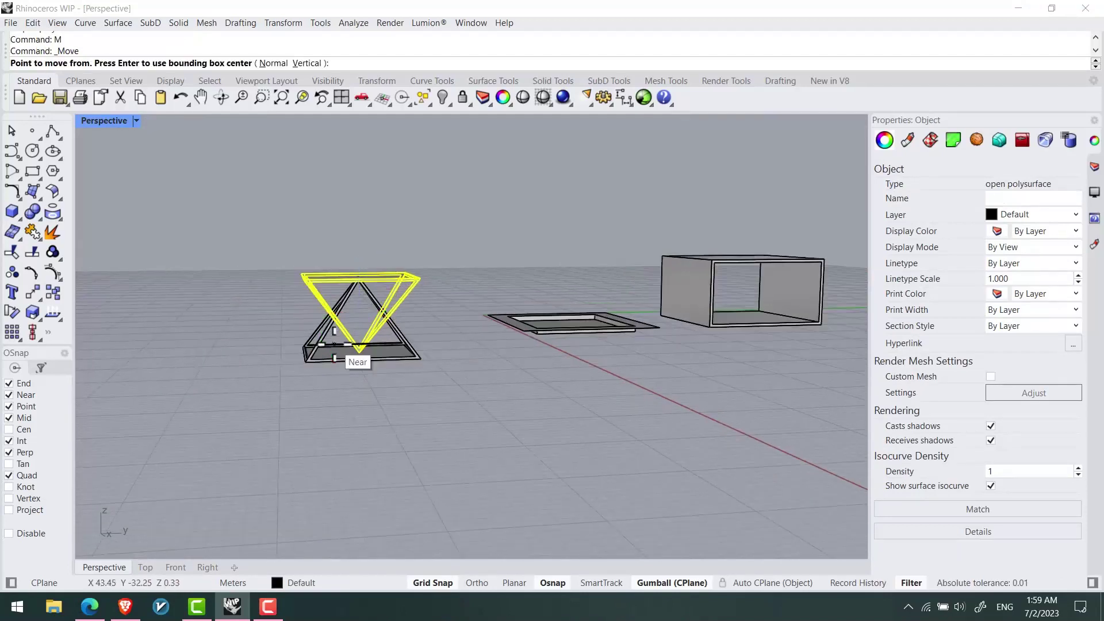
text(v)
key(Return)
scroll(369, 365, up, 2)
click(359, 349)
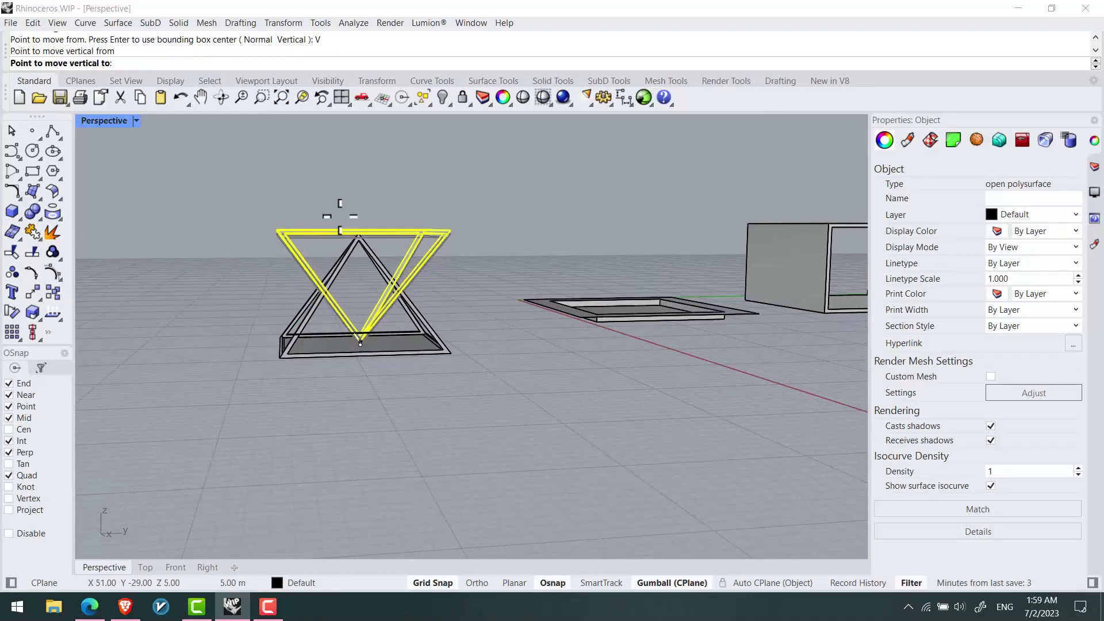
click(359, 235)
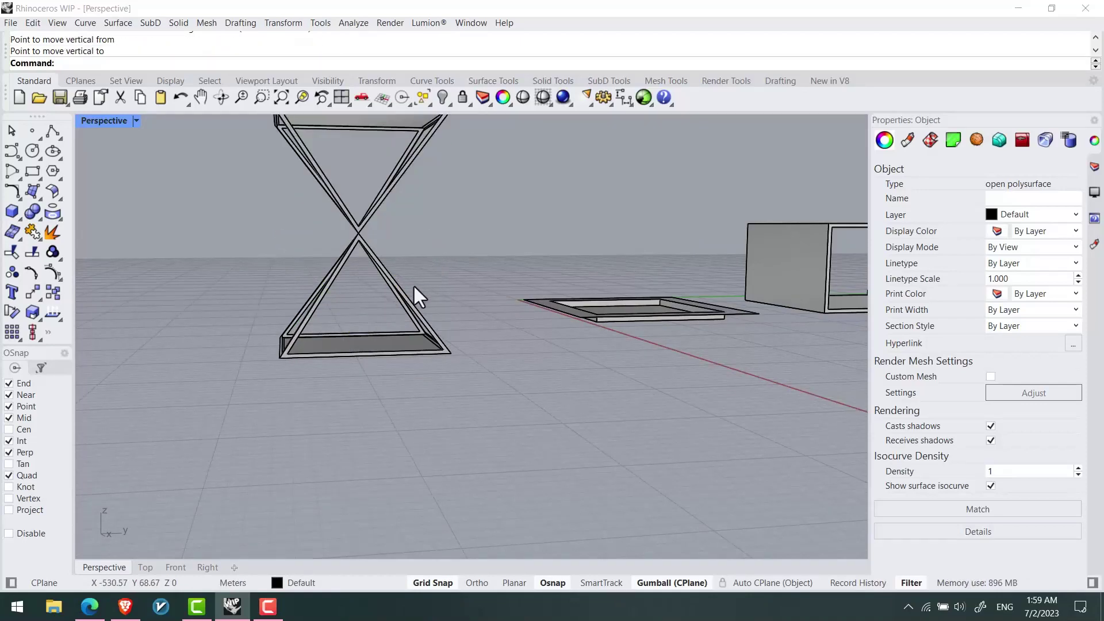
scroll(413, 284, down, 3)
drag(319, 164, 478, 297)
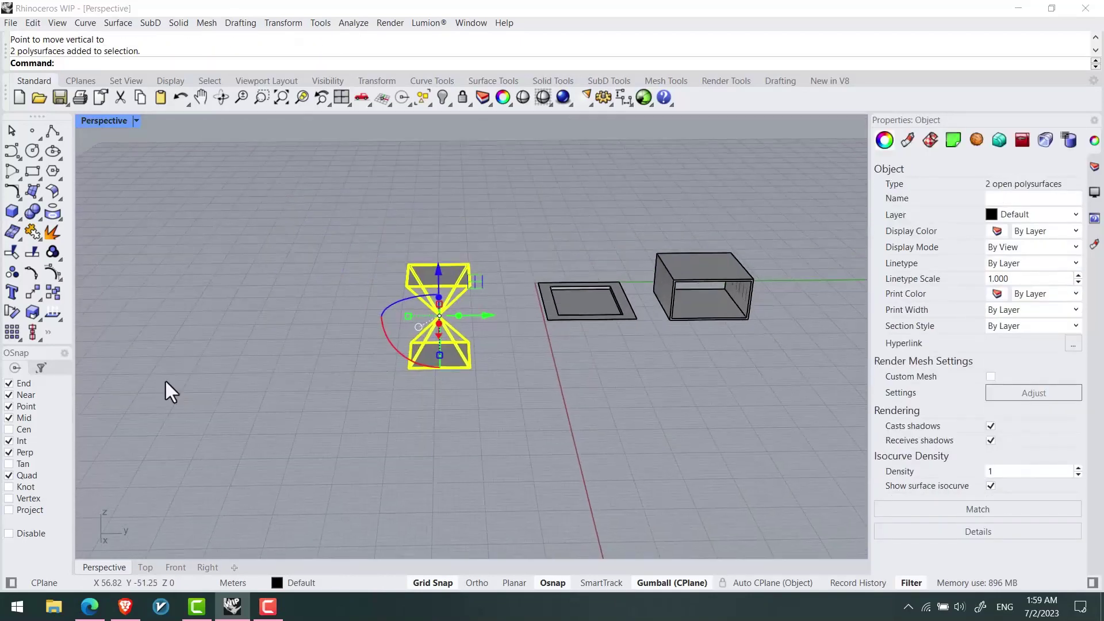
Step: Array both hourglass pyramid frames 5 by 5, picking two corners for the unit cell spacing
click(14, 334)
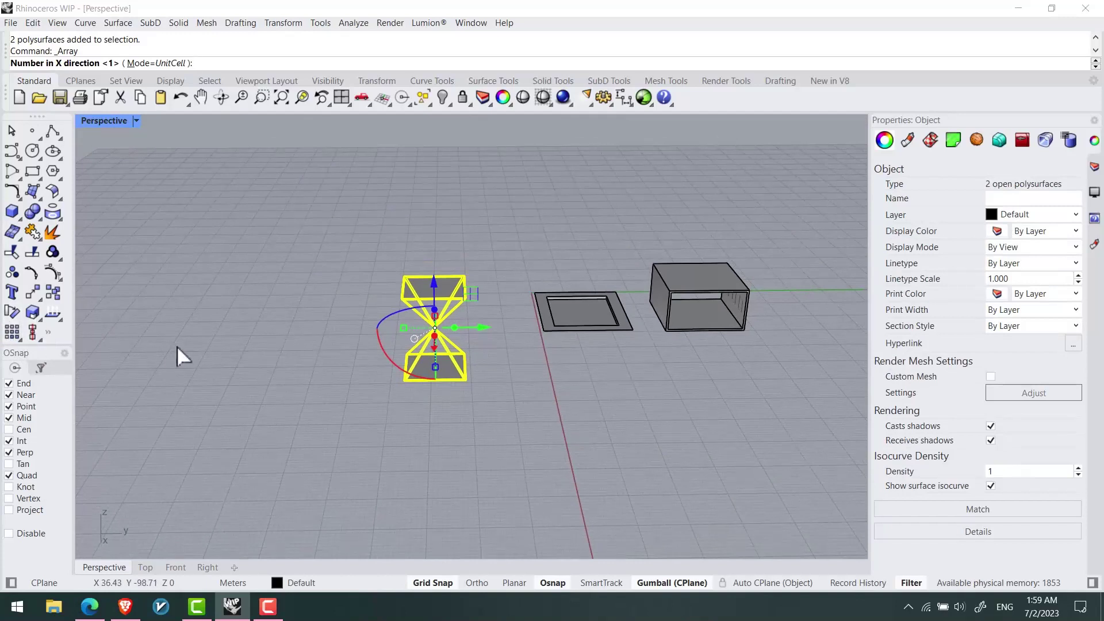
text(5)
key(Return)
text(5)
key(Return)
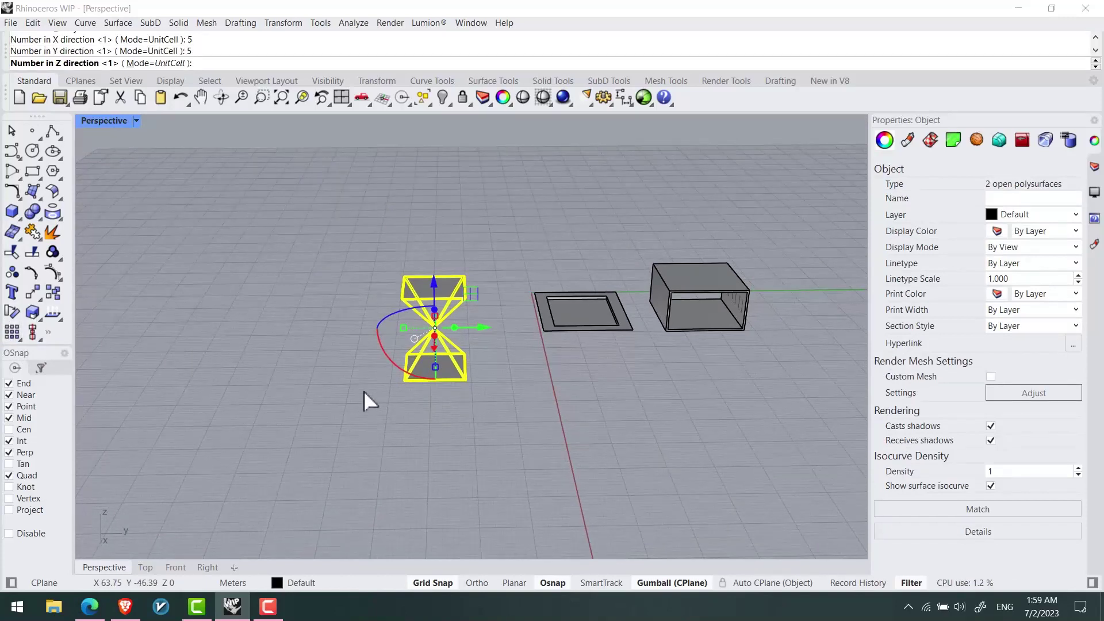
key(Return)
click(466, 373)
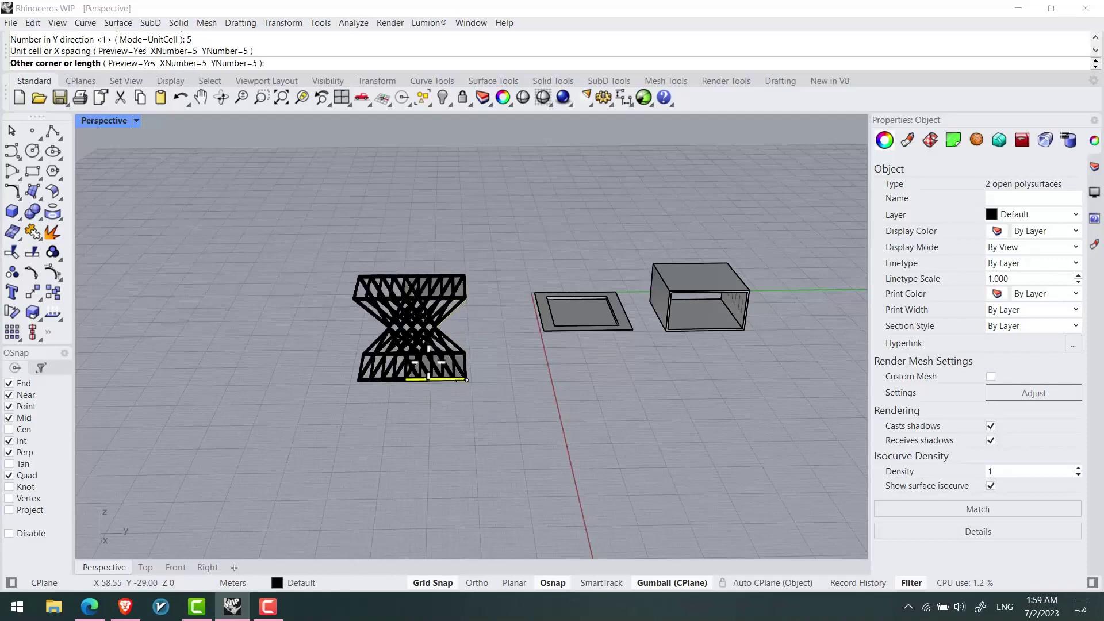
click(466, 381)
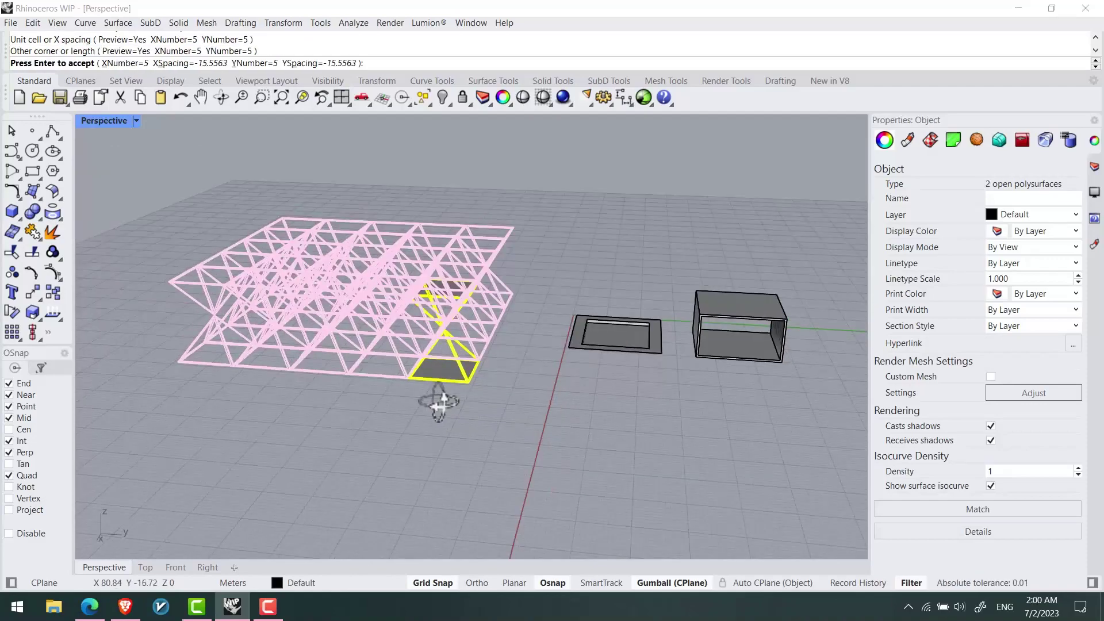
right_drag(443, 392, 427, 336)
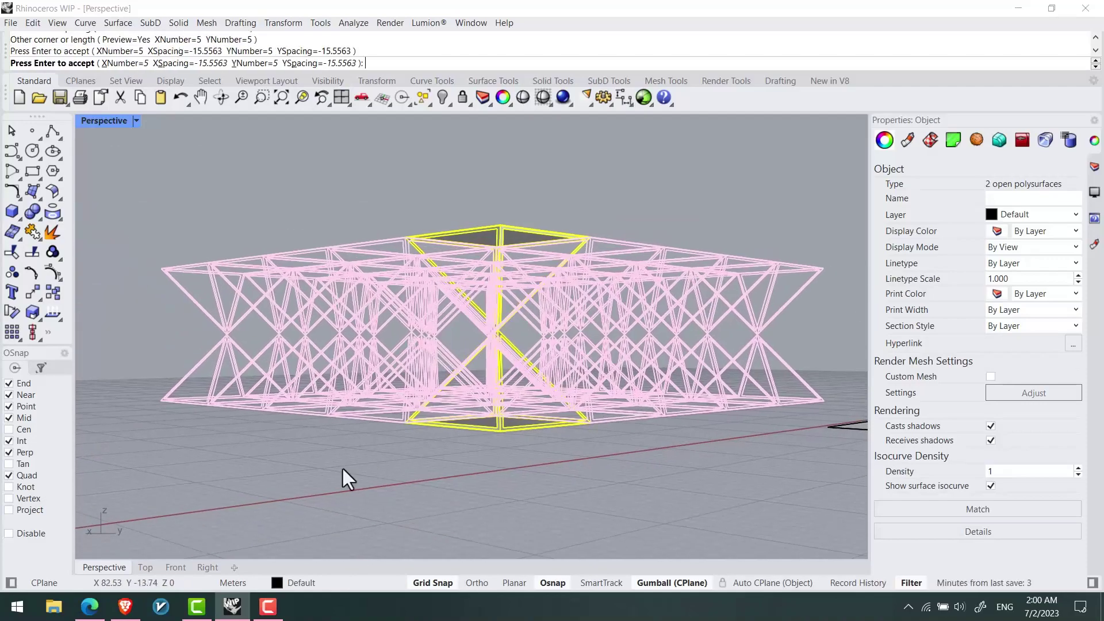